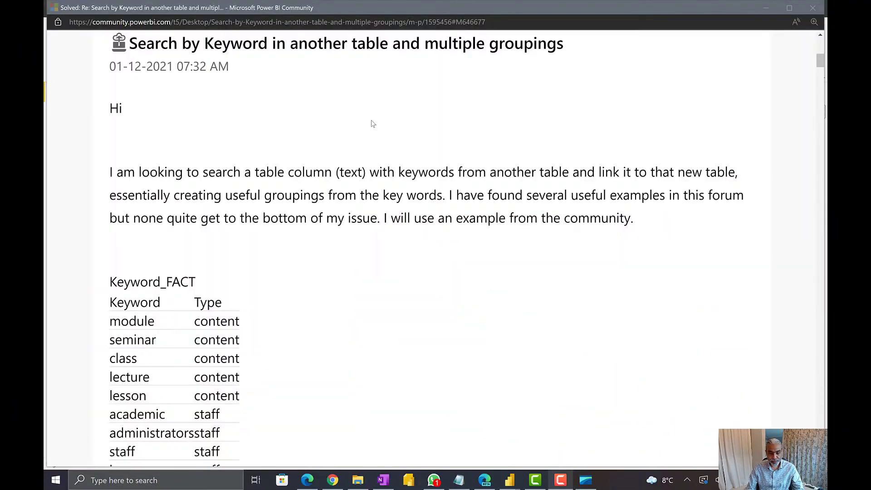
- Read the forum post's title and its question about grouping a text column by keywords from another table
left_click_drag(137, 45, 428, 56)
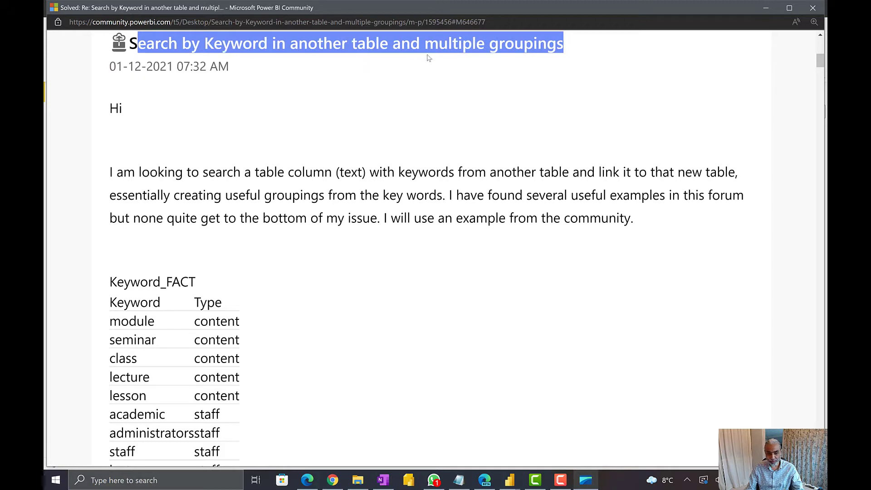
scroll(371, 105, "down", 2)
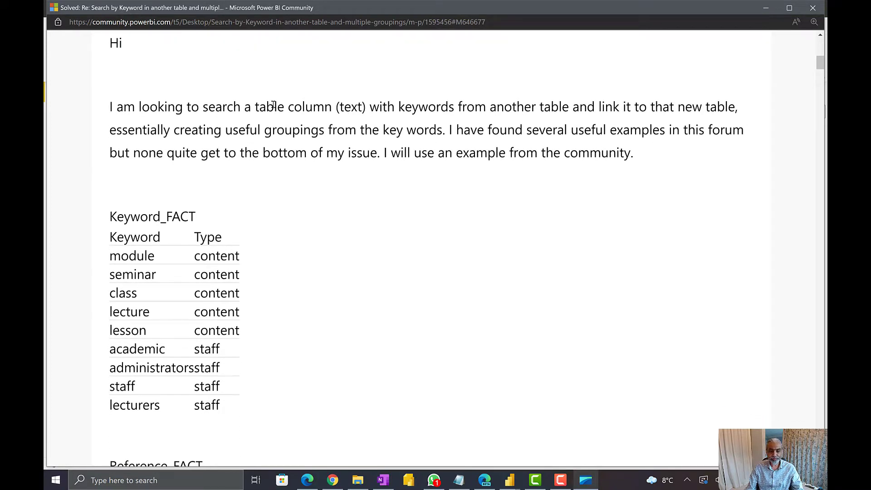
left_click_drag(251, 106, 441, 109)
left_click_drag(525, 108, 563, 109)
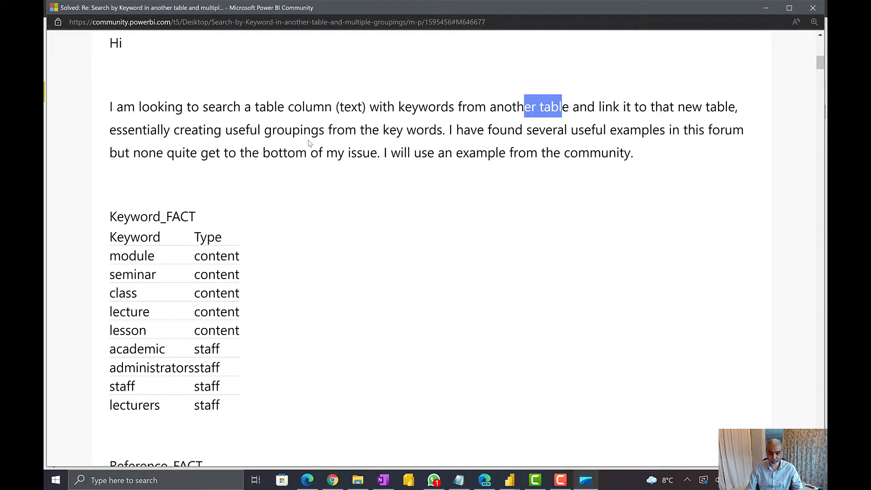
left_click_drag(245, 135, 387, 135)
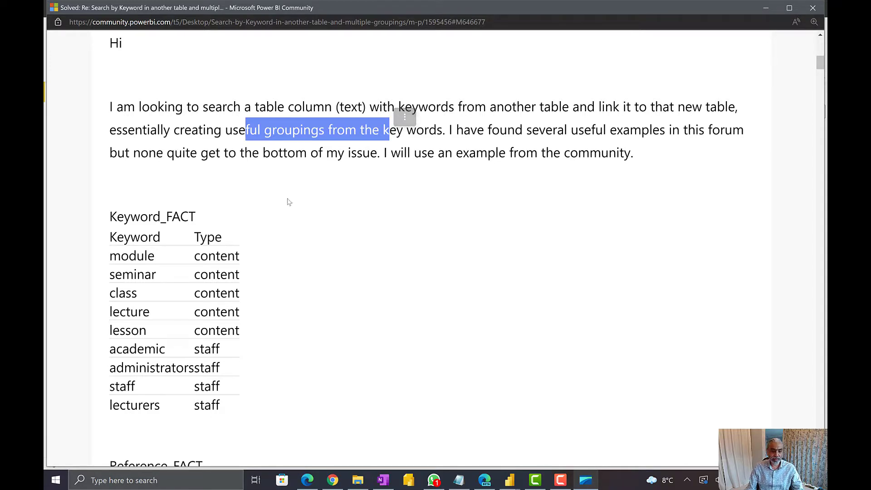
- Examine the Keyword_FACT table and compare its keywords with the first comment in the Reference_FACT table
scroll(129, 171, "down", 1)
left_click_drag(117, 154, 180, 154)
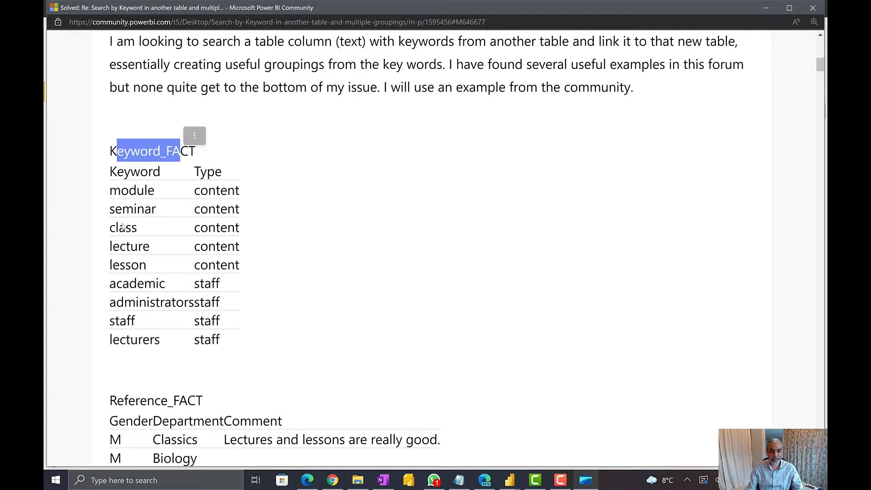
scroll(274, 198, "down", 2)
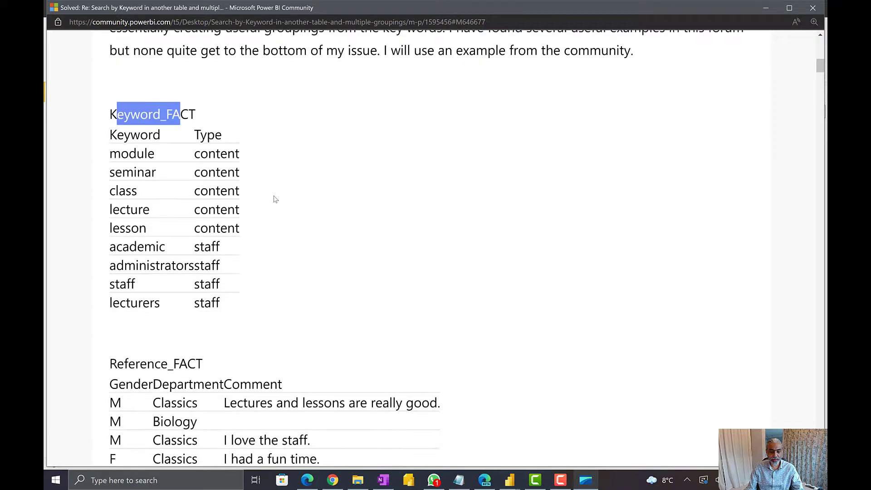
left_click_drag(127, 265, 221, 263)
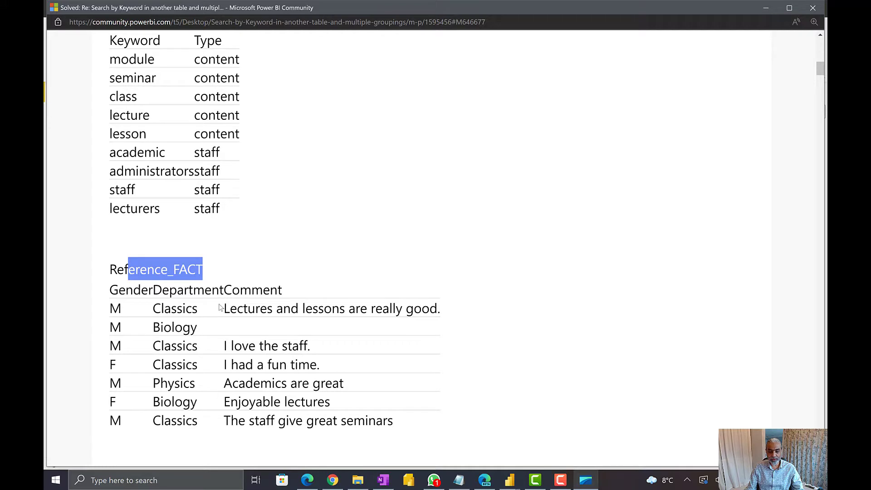
left_click_drag(224, 311, 439, 306)
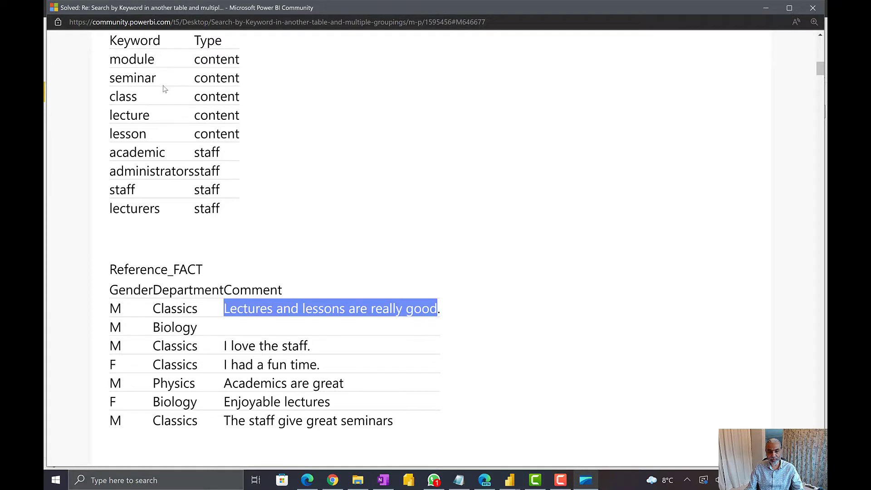
scroll(164, 87, "up", 1)
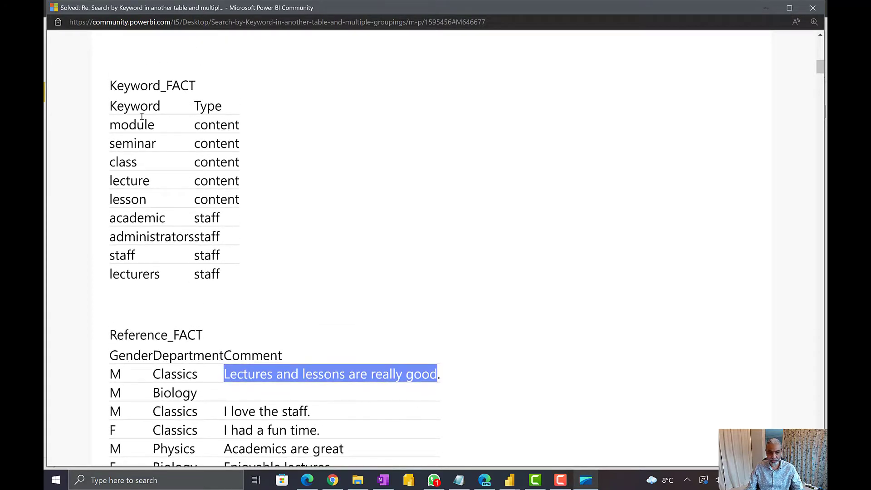
left_click(136, 118)
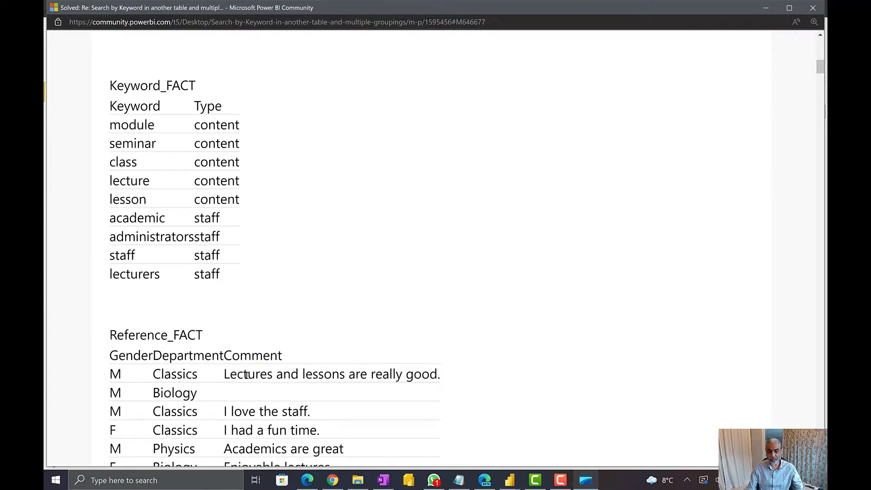
left_click_drag(239, 375, 297, 380)
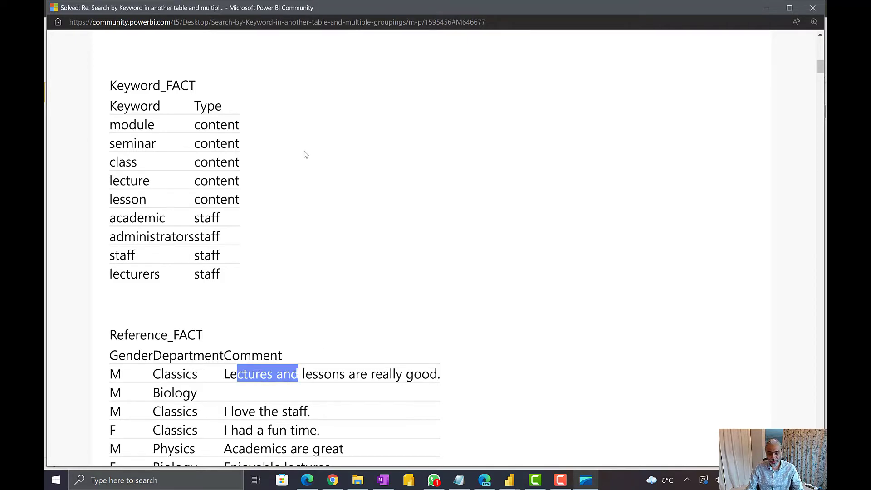
- Look through the post's DAX formulas and compare each comment in the results table with its Keyword and Type values
scroll(305, 152, "down", 6)
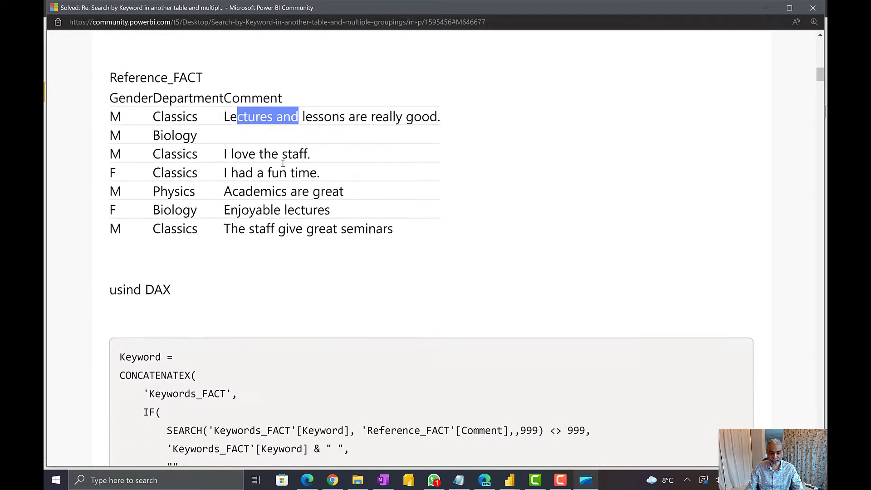
scroll(284, 162, "down", 6)
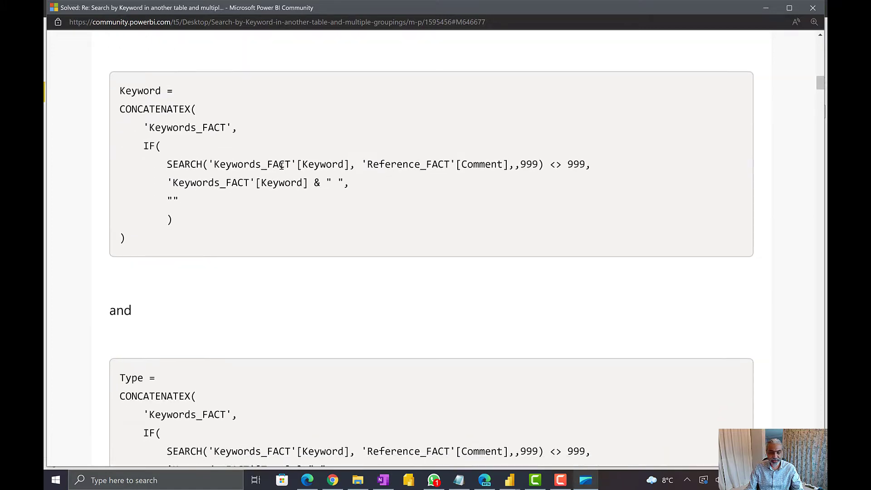
scroll(281, 165, "down", 8)
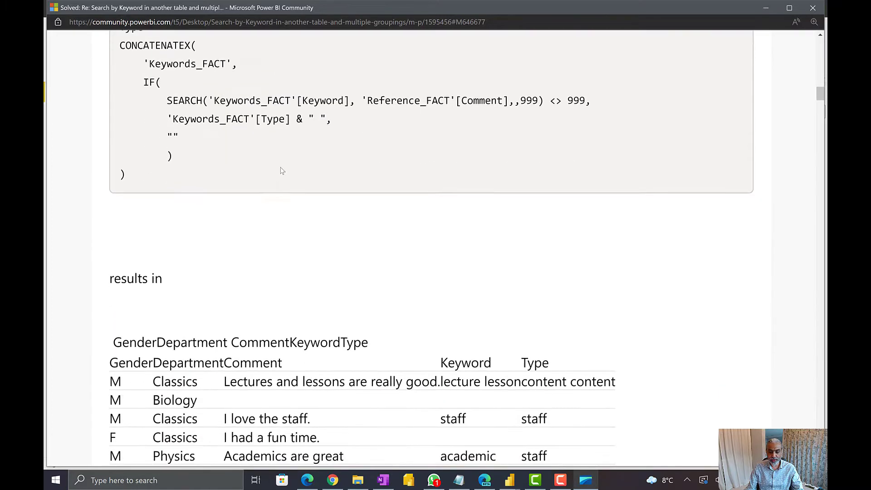
scroll(281, 170, "down", 3)
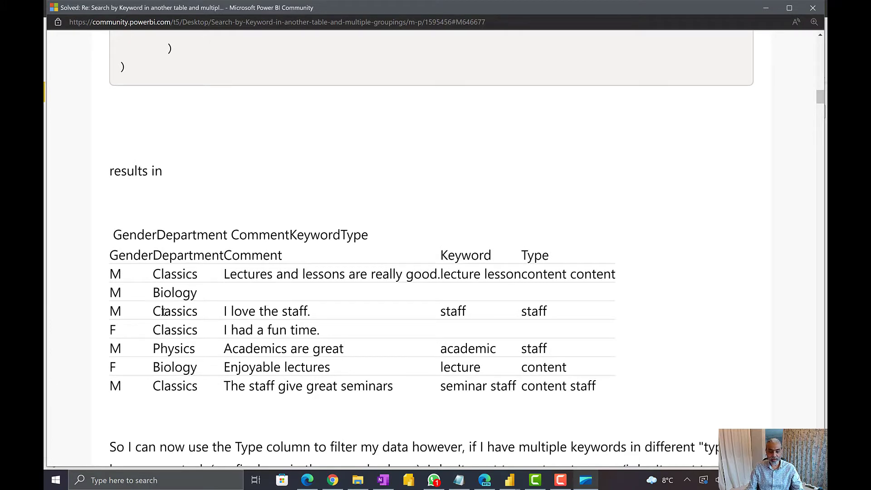
left_click_drag(152, 312, 220, 317)
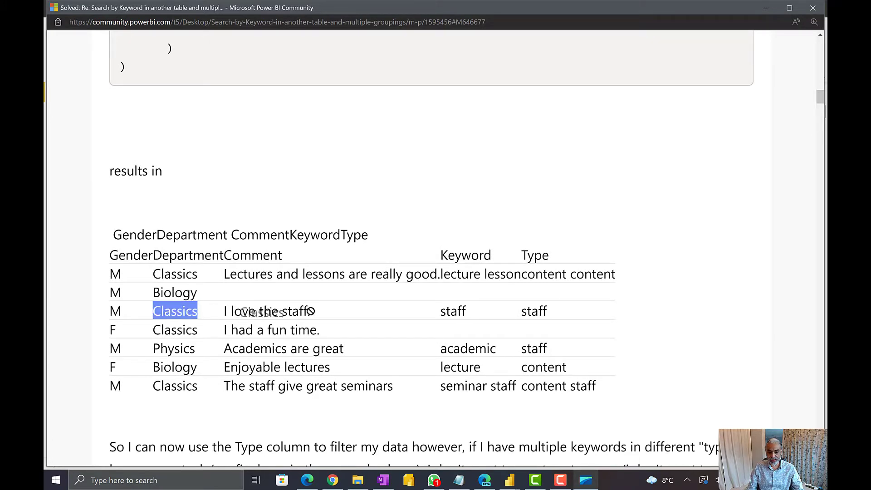
double_click(447, 309)
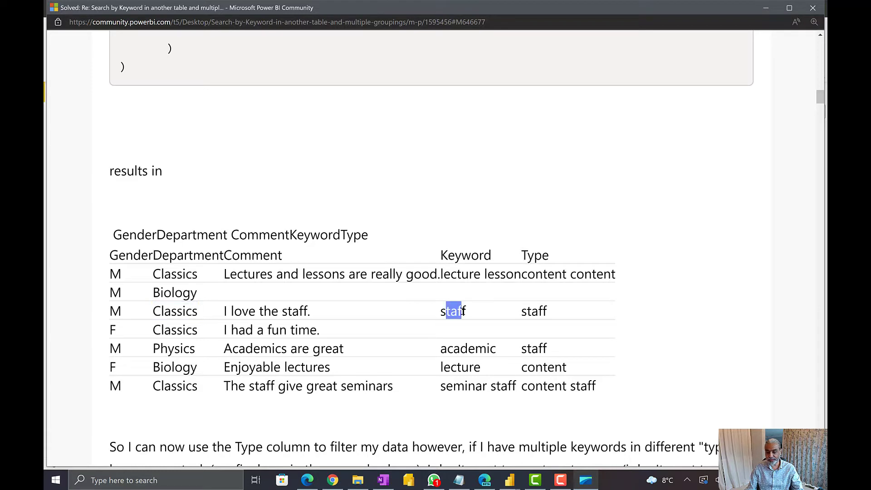
left_click_drag(522, 312, 531, 313)
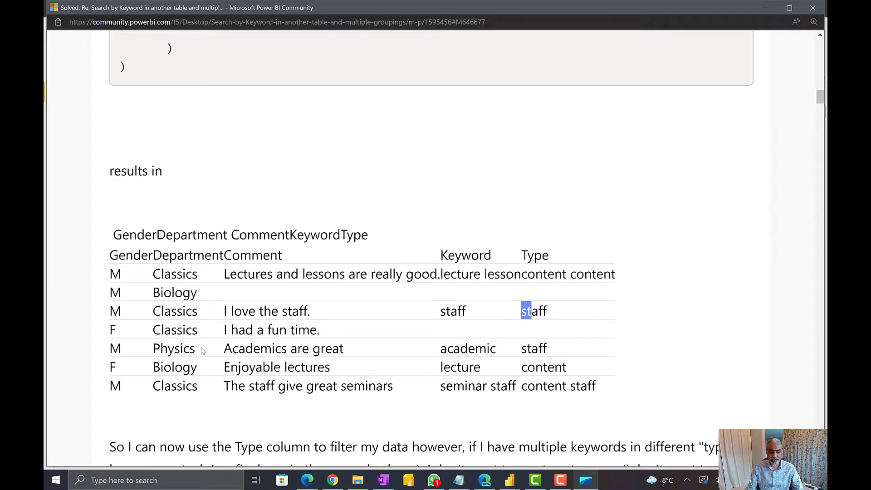
left_click_drag(226, 349, 348, 352)
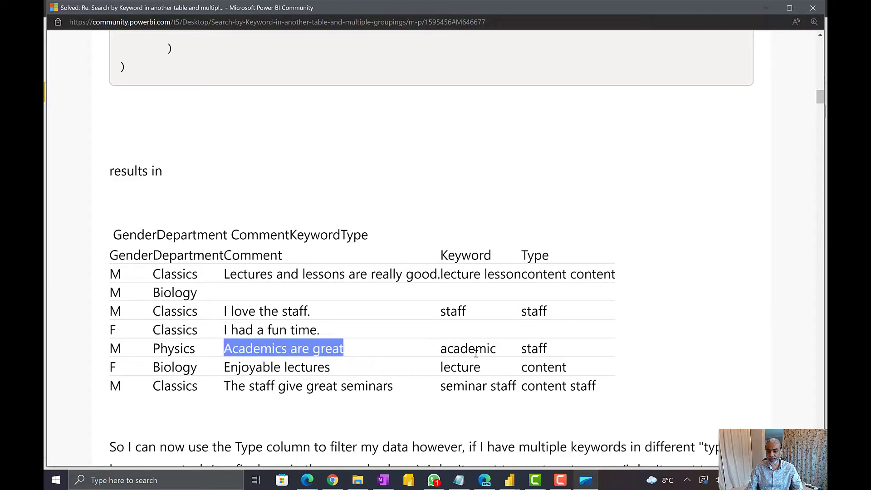
left_click(489, 352)
left_click_drag(531, 350, 538, 350)
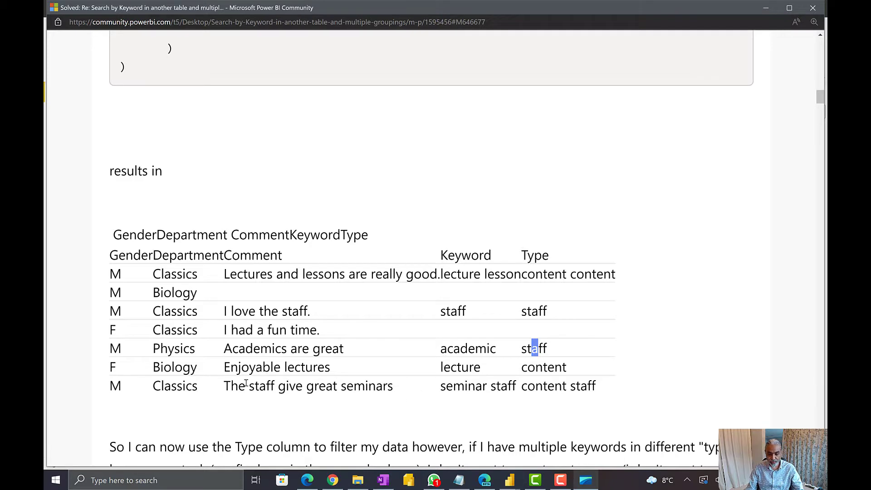
left_click_drag(229, 386, 383, 381)
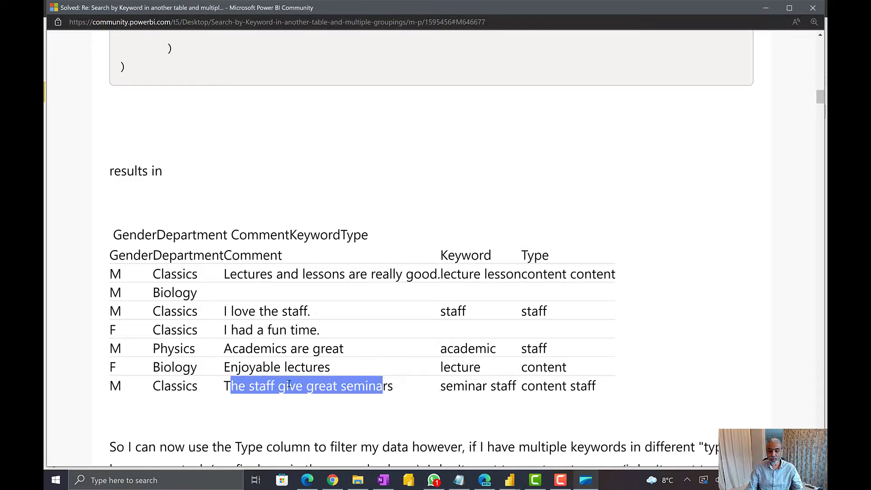
left_click(266, 387)
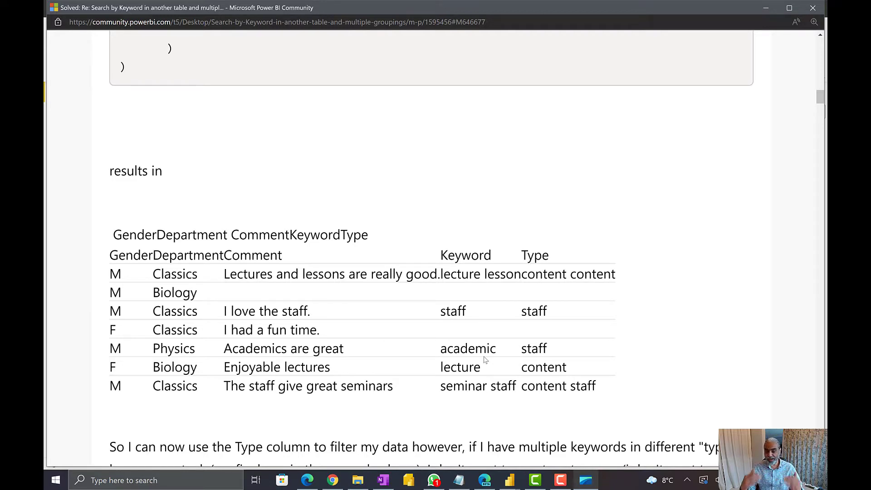
- Read the post's requirement for filtering by the Type column when one comment matches several types
scroll(395, 313, "down", 1)
scroll(395, 313, "down", 2)
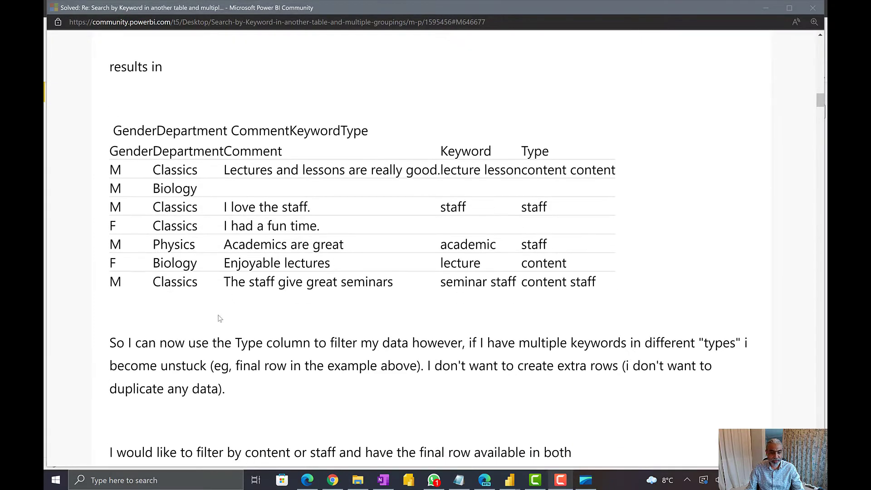
left_click_drag(188, 344, 403, 355)
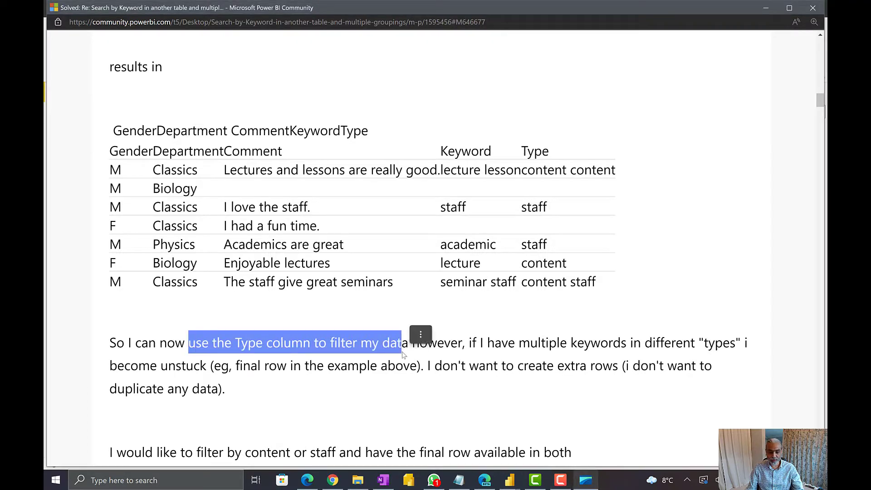
scroll(403, 354, "down", 1)
scroll(396, 356, "down", 2)
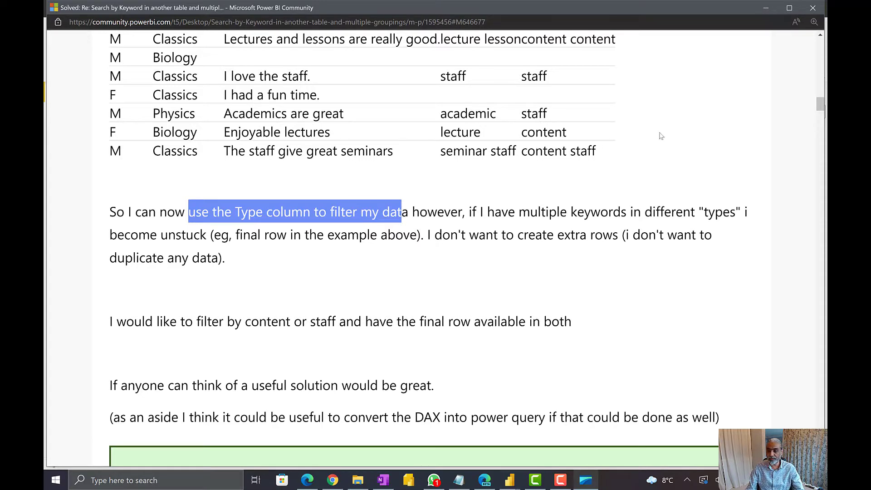
- Switch to the Power Query Editor and inspect the Index column of the Reference query and the Type column of the Keywords query
left_click(764, 12)
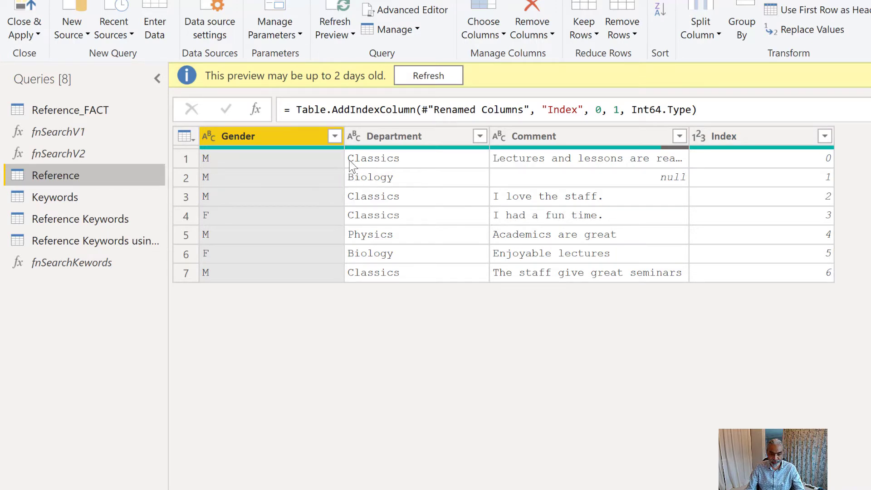
left_click(764, 166)
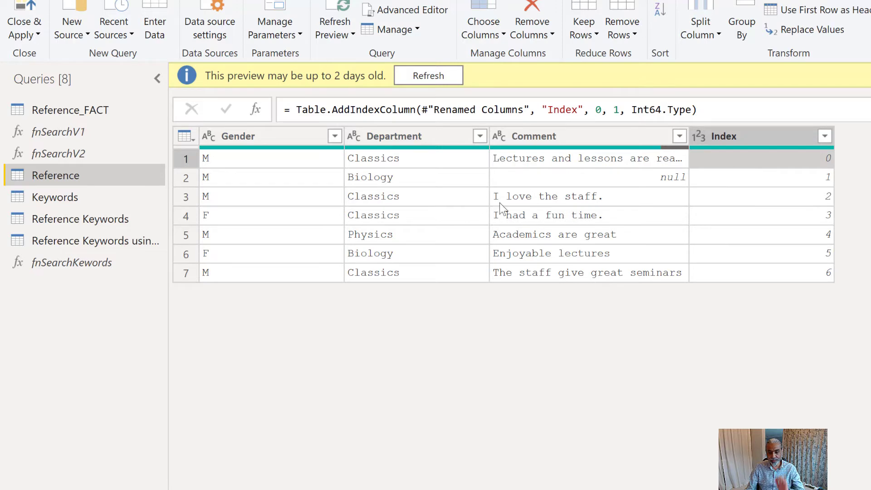
left_click(97, 191)
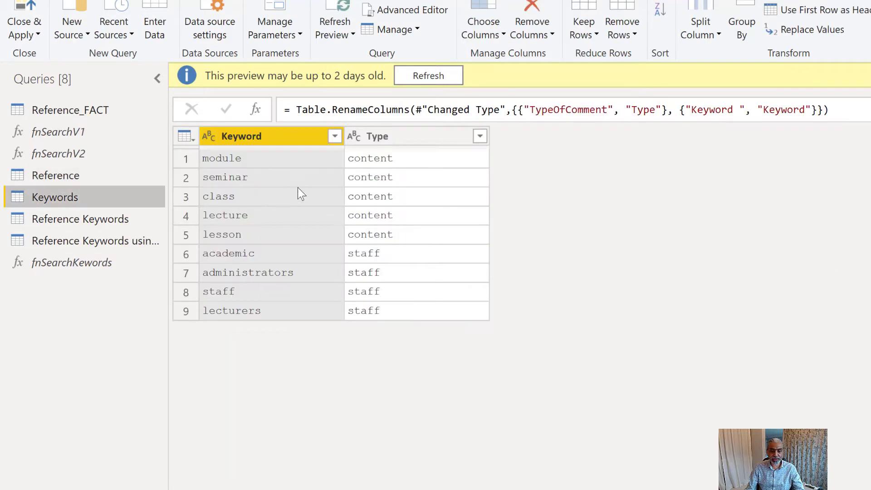
left_click(272, 164)
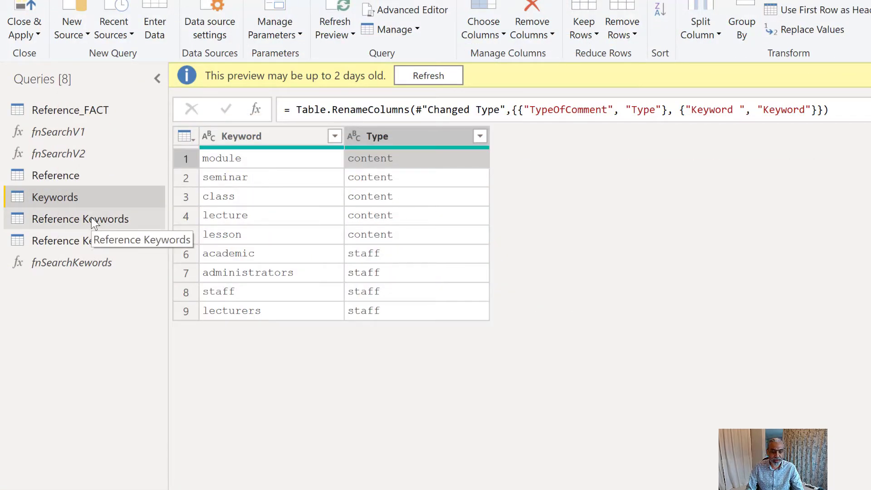
- Compare the data in the Reference and Keywords queries, ending on Keywords
left_click(64, 176)
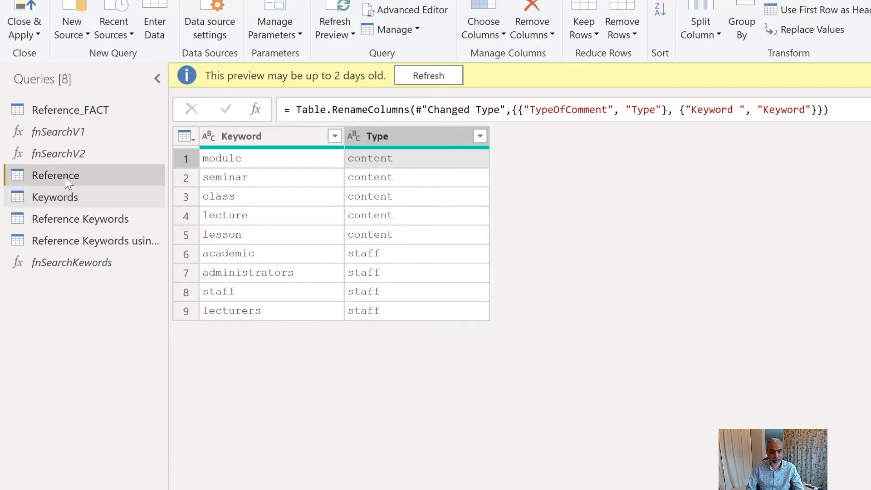
left_click(70, 197)
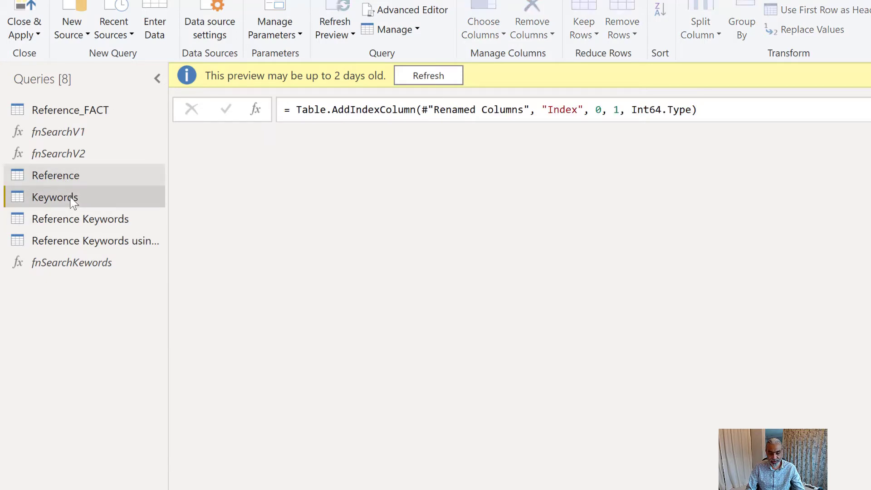
left_click(70, 175)
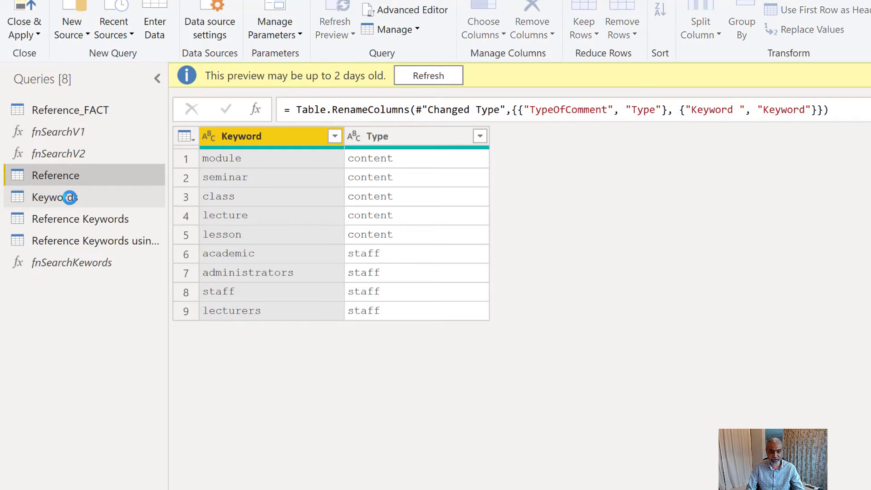
left_click(69, 197)
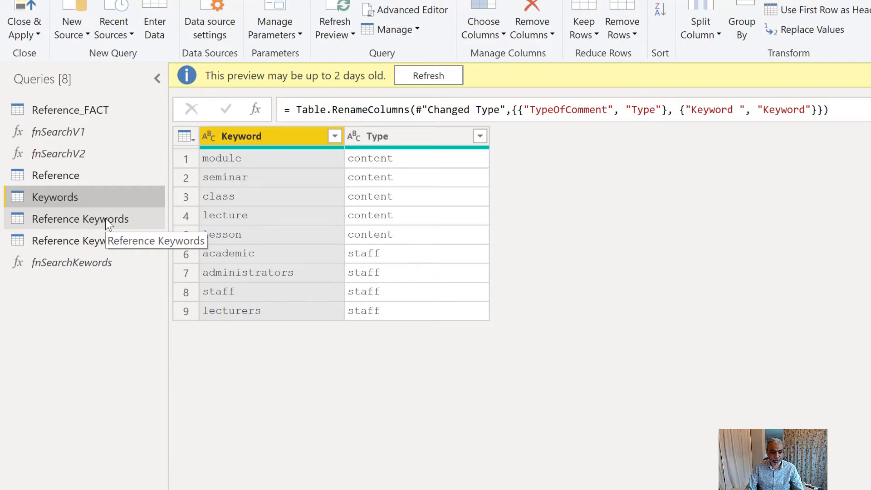
- Open the Reference Keywords query and examine the formula of its Source step
left_click(77, 222)
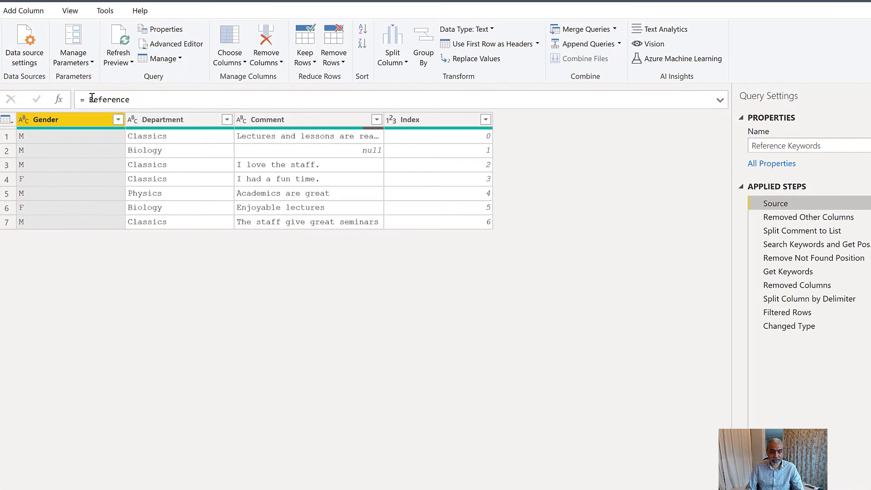
left_click(90, 101)
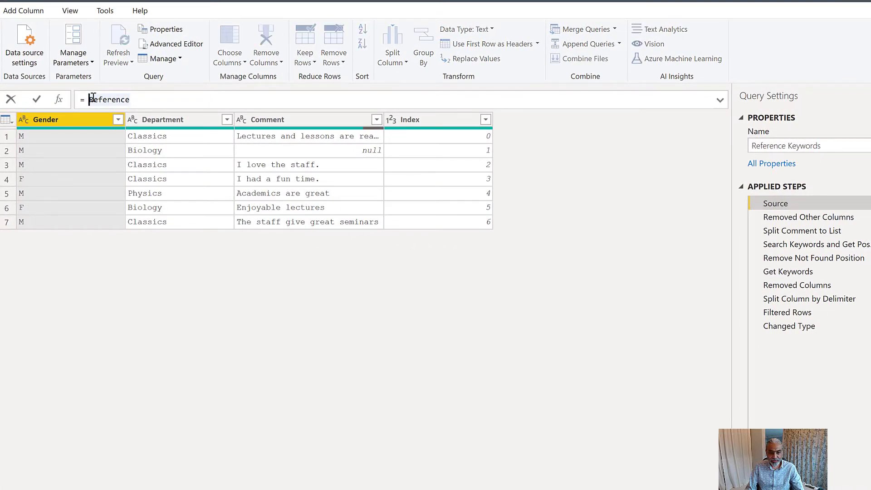
- Inspect the Source step's Reference formula and open the Removed Other Columns step to review its selected columns
left_click_drag(89, 97, 159, 97)
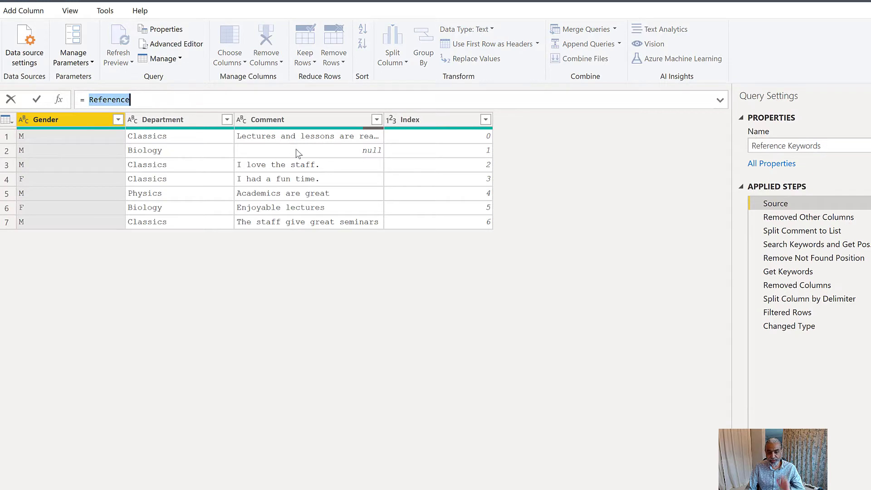
left_click(813, 219)
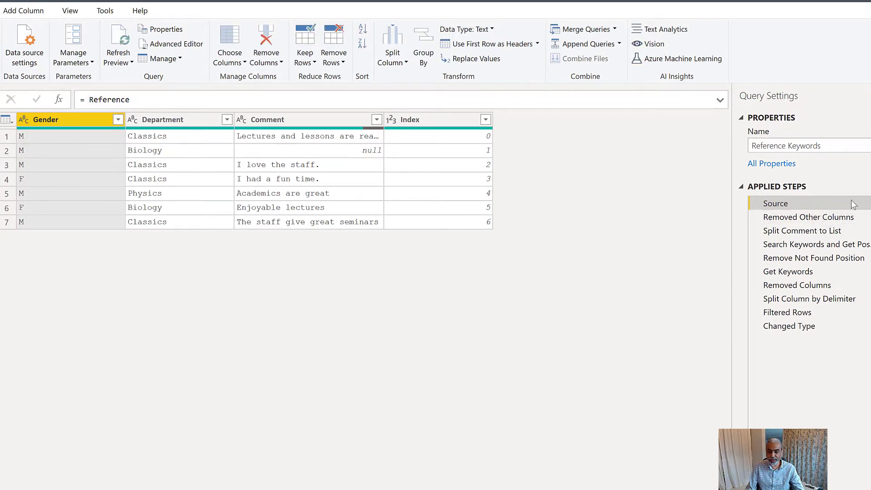
left_click(822, 218)
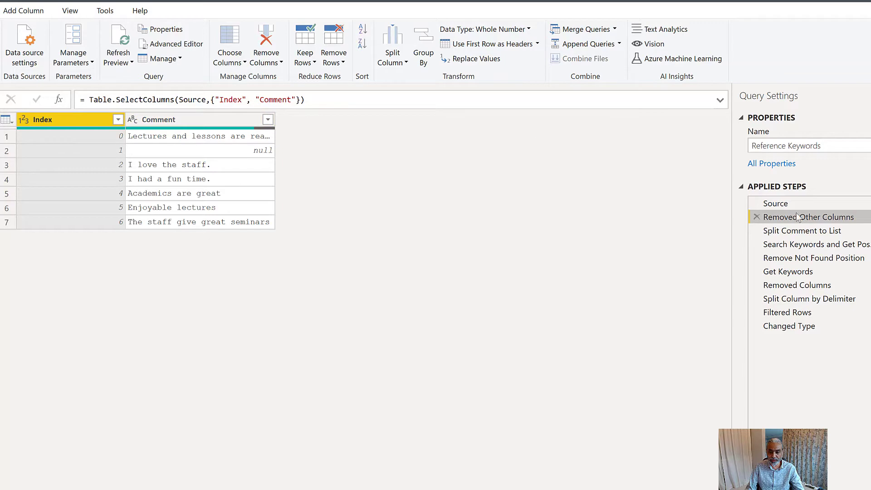
- Open the Split Comment to List step and preview the first row's list in SplitSearchTextToList
left_click(810, 232)
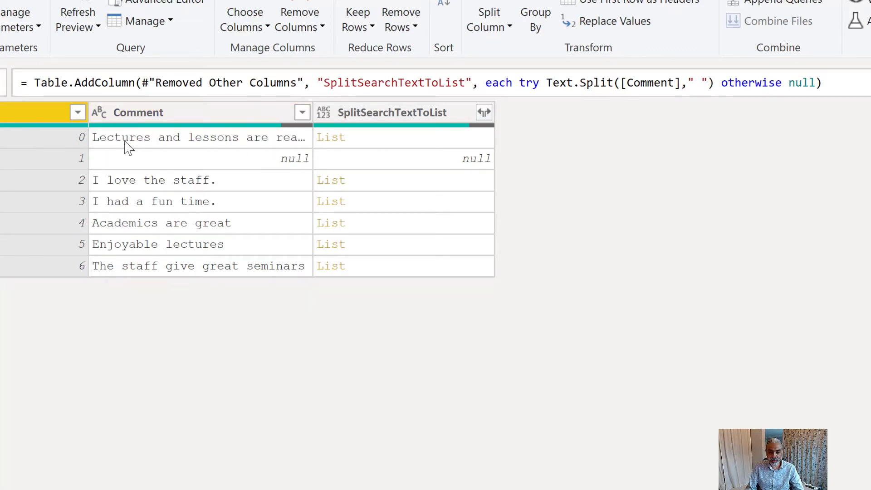
left_click(371, 139)
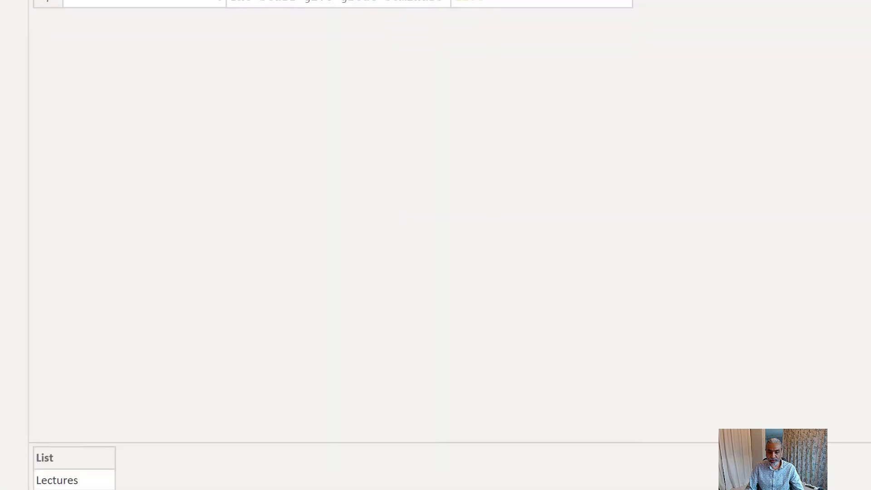
left_click_drag(274, 443, 323, 253)
left_click_drag(363, 177, 363, 120)
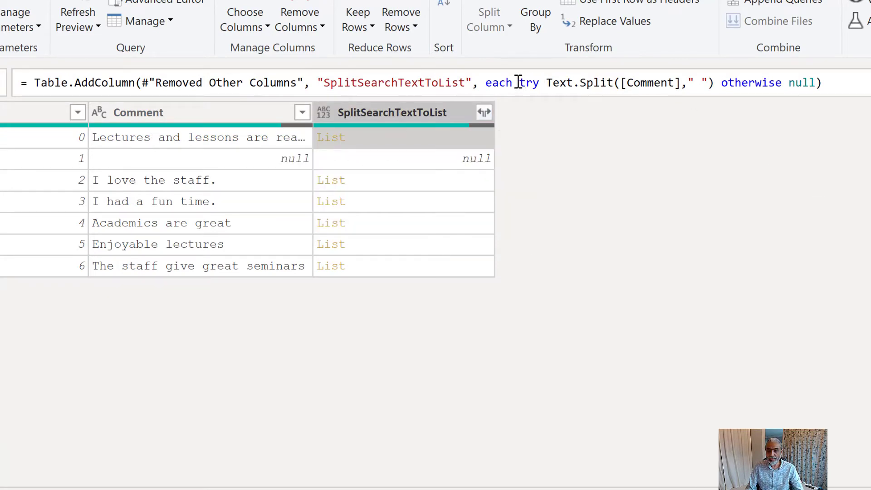
- Remove try and otherwise null from the SplitSearchTextToList formula and apply the change
left_click_drag(519, 83, 527, 83)
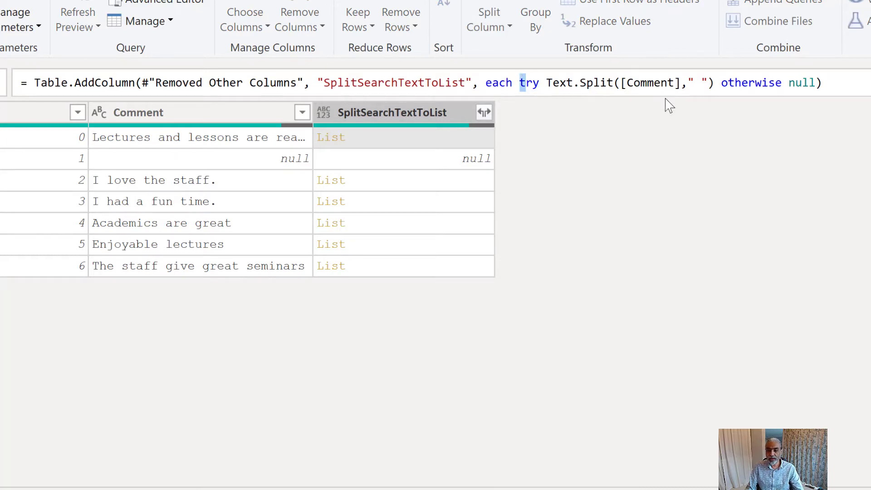
double_click(735, 82)
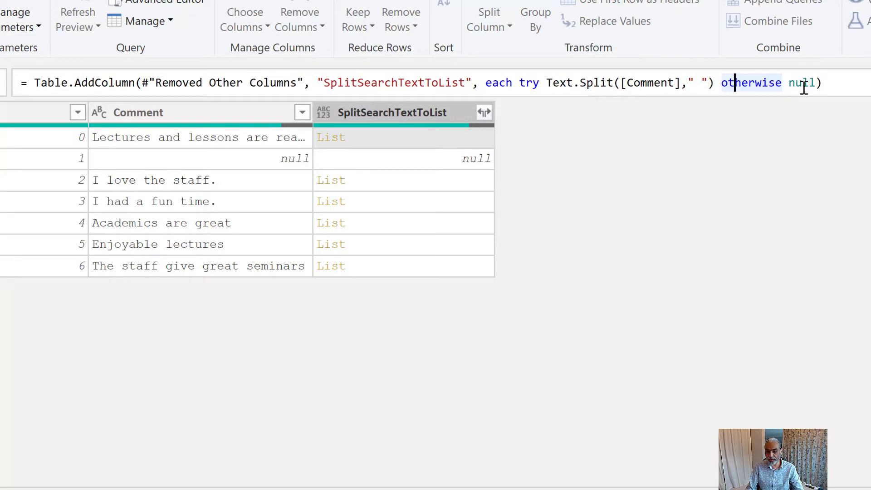
left_click(525, 83)
double_click(525, 83)
key("Delete")
left_click_drag(701, 83, 796, 83)
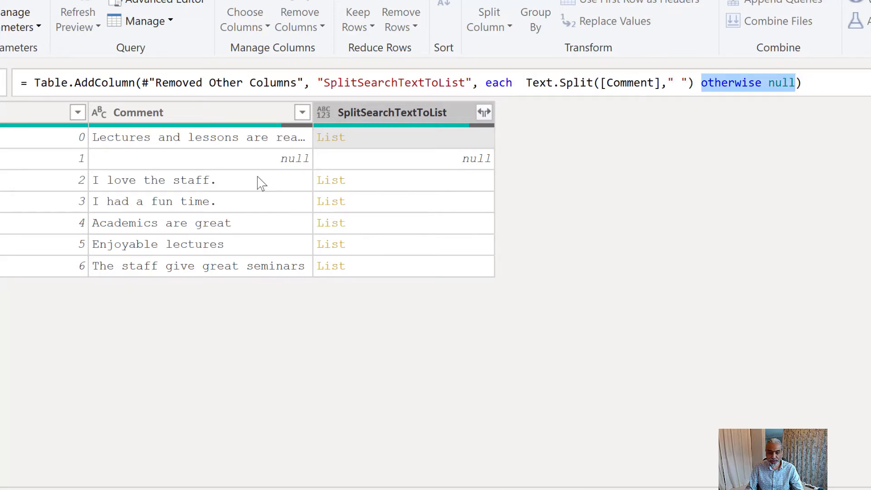
key("Delete")
key("Return")
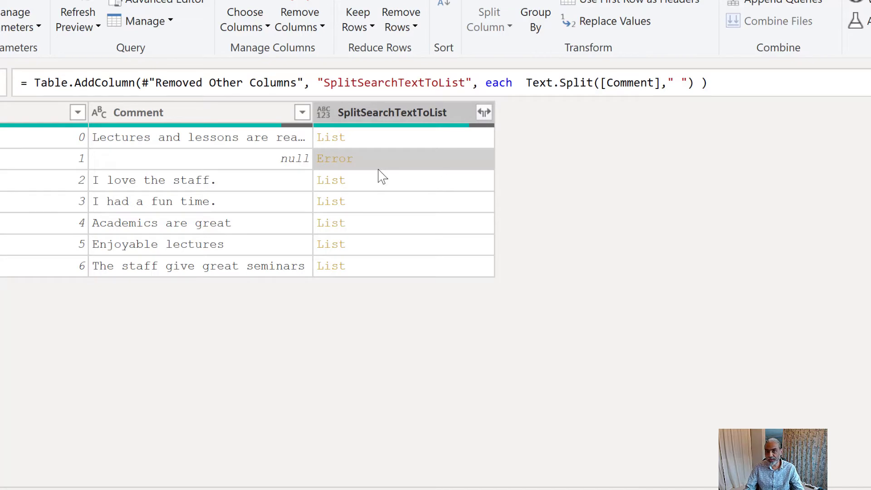
- Restore the error handling in the SplitSearchTextToList formula by adding try before Text.Split and otherwise null after it
left_click(527, 83)
type("try")
key("ctrl+Right")
key("ctrl+Right")
key("ctrl+Right")
key("ctrl+Right")
key("ctrl+Right")
key("Right")
type("ot")
type("herwise u")
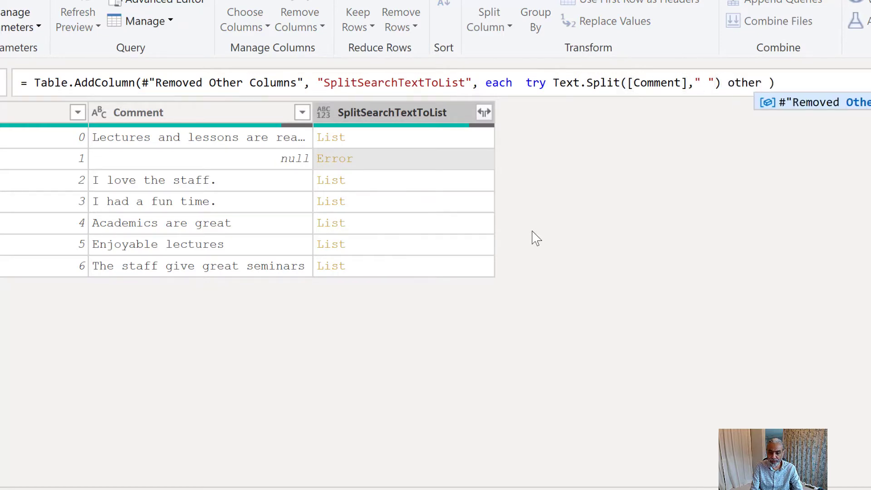
key("BackSpace")
type("nil")
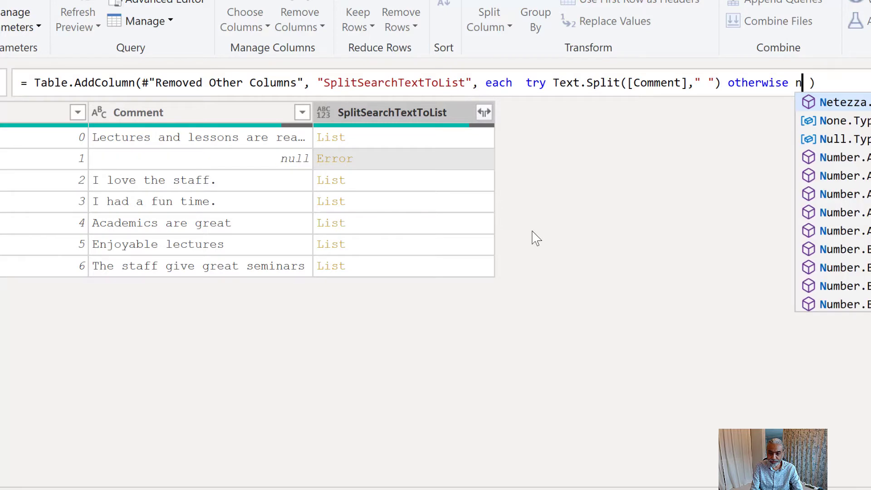
key("BackSpace")
key("BackSpace")
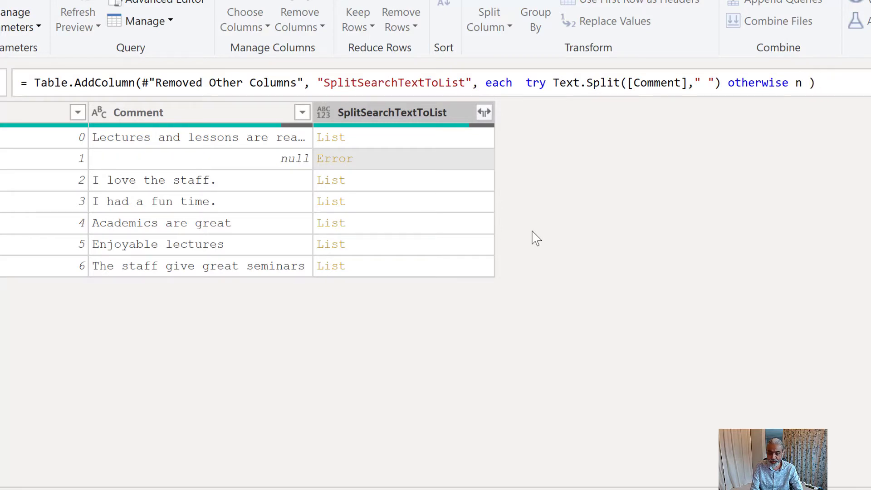
type("ull")
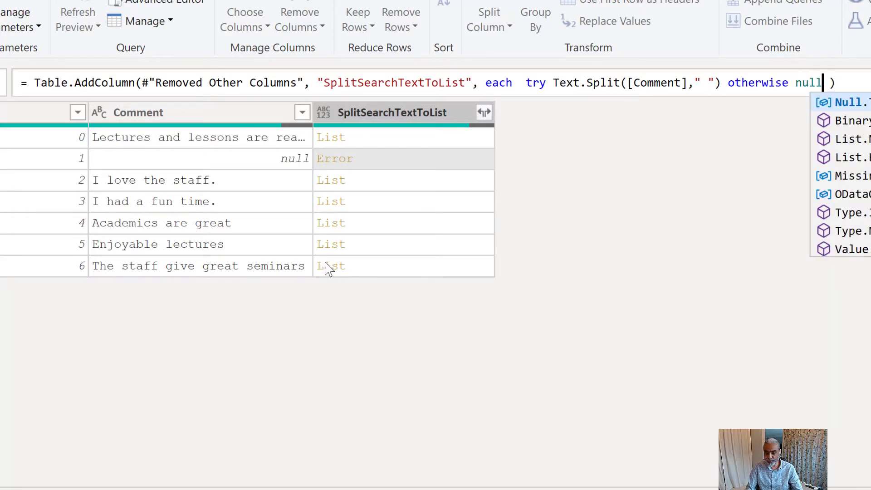
left_click(492, 324)
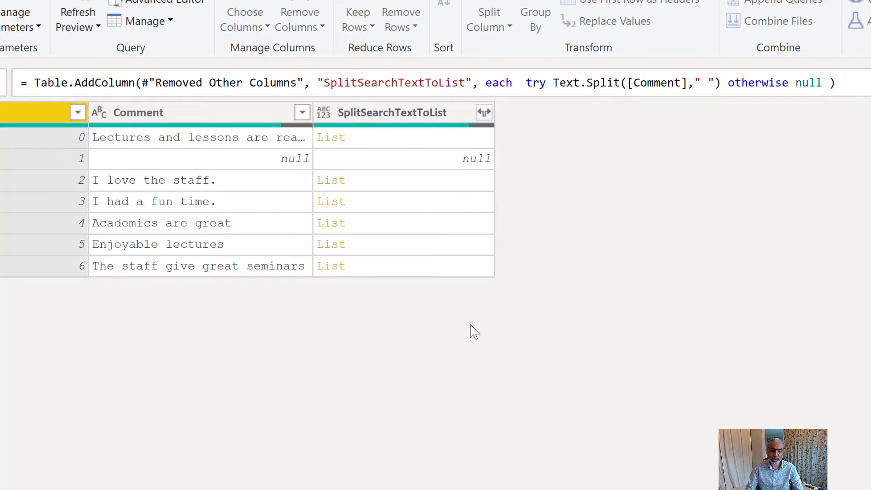
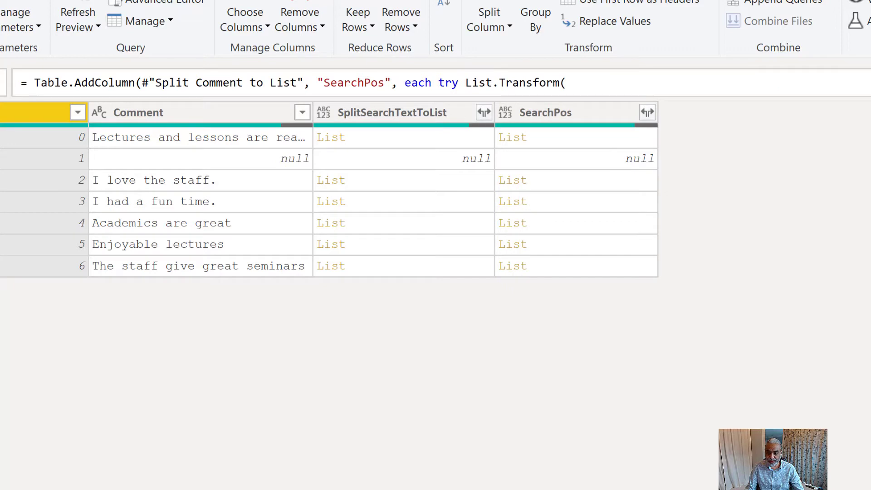
- Expand the SearchPos formula, open its Custom Column settings and examine the try and otherwise null wrapper
left_click(714, 100)
scroll(512, 132, "down", 3)
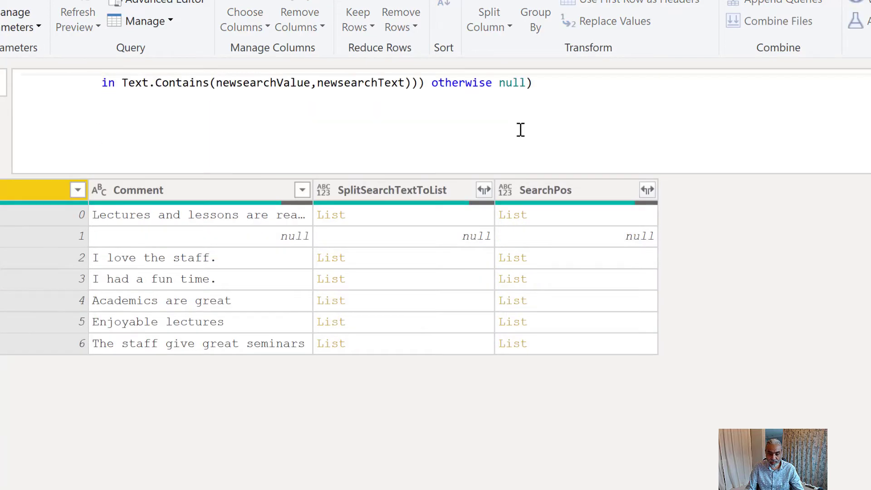
scroll(540, 127, "up", 3)
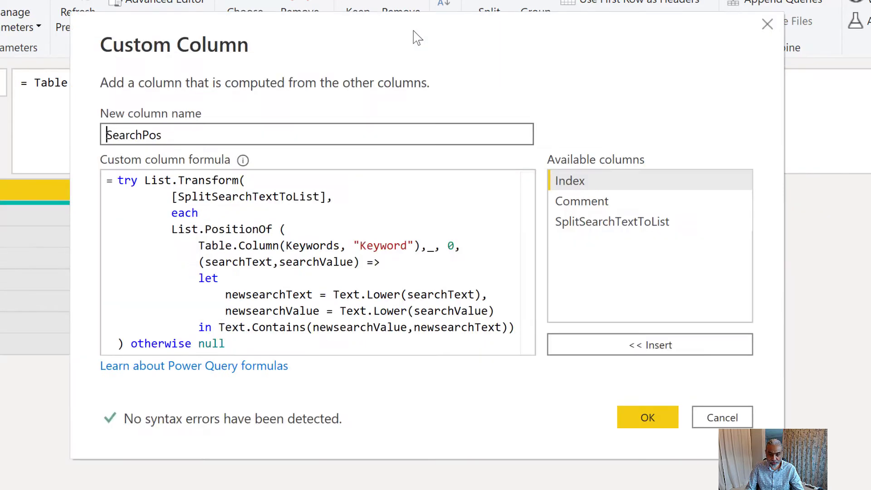
left_click(127, 180)
scroll(179, 292, "down", 1)
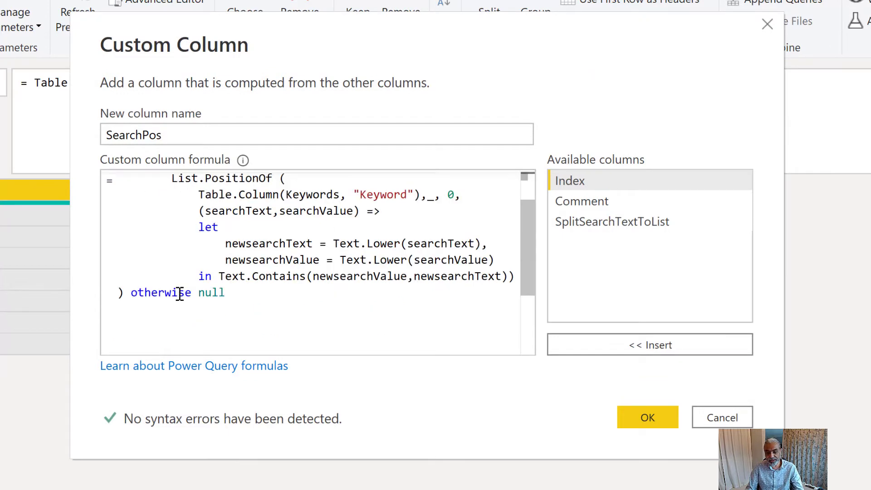
scroll(199, 292, "up", 1)
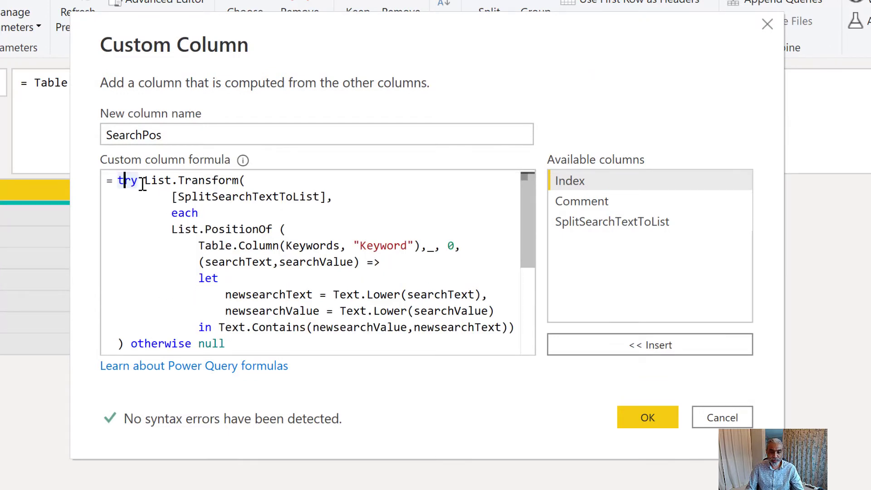
- Examine the List.Transform call and its [SplitSearchTextToList] argument, keeping the SplitSearchTextToList column in view behind the dialog
left_click_drag(144, 182, 241, 184)
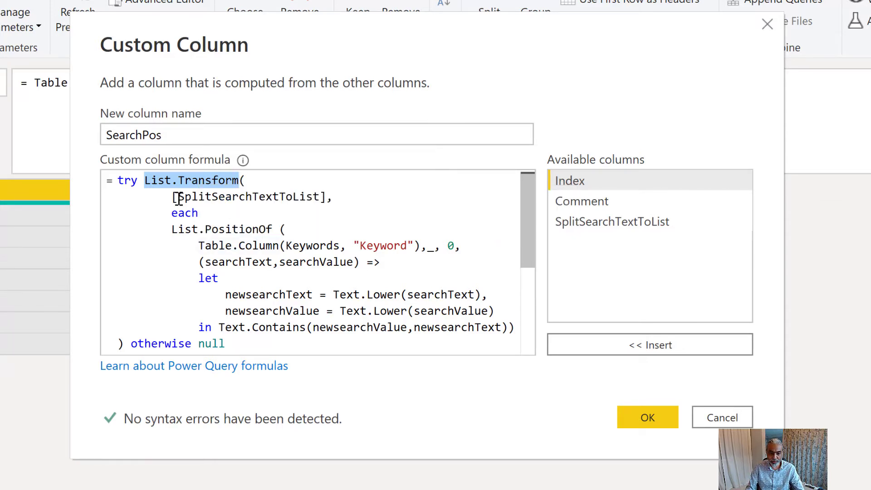
left_click(164, 181)
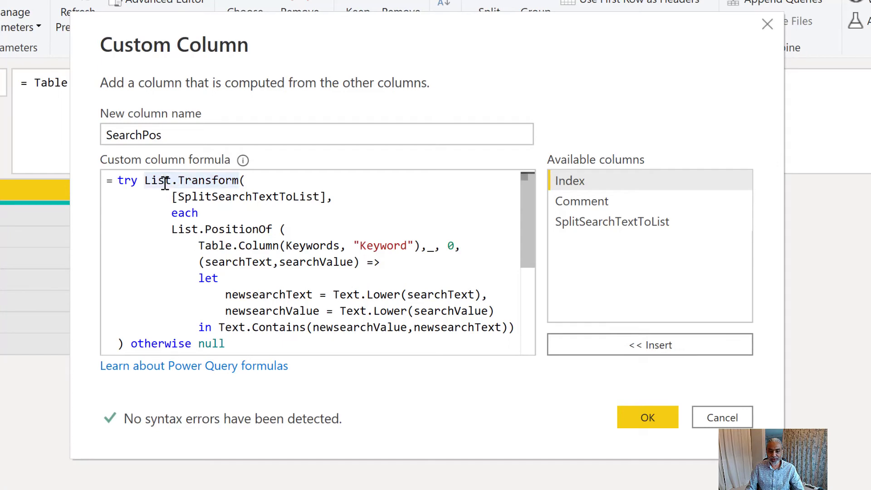
left_click_drag(164, 195, 333, 196)
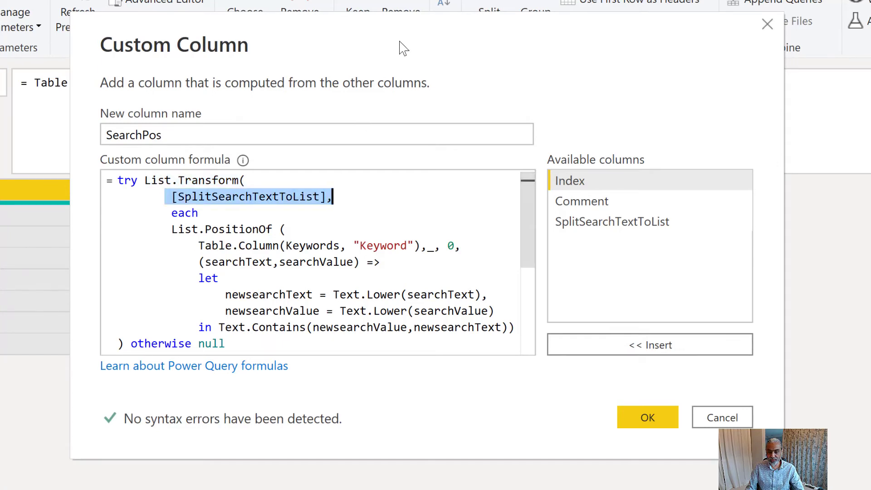
left_click_drag(402, 47, 494, 291)
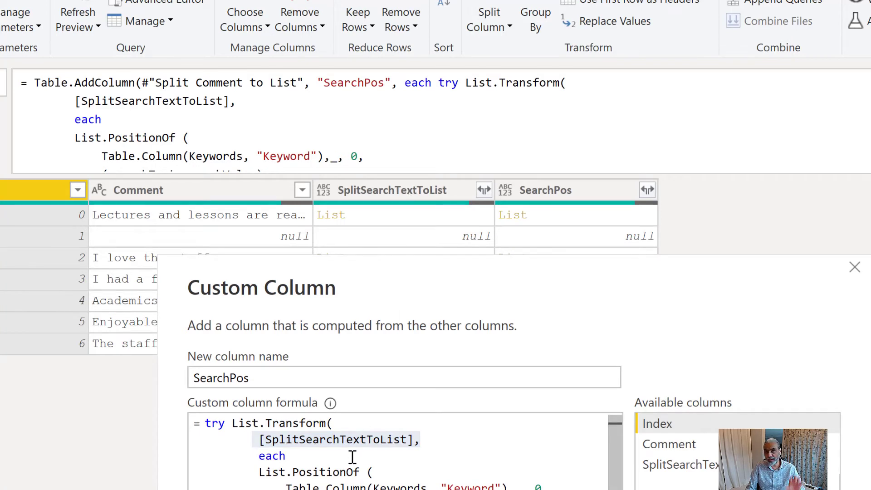
left_click(253, 439)
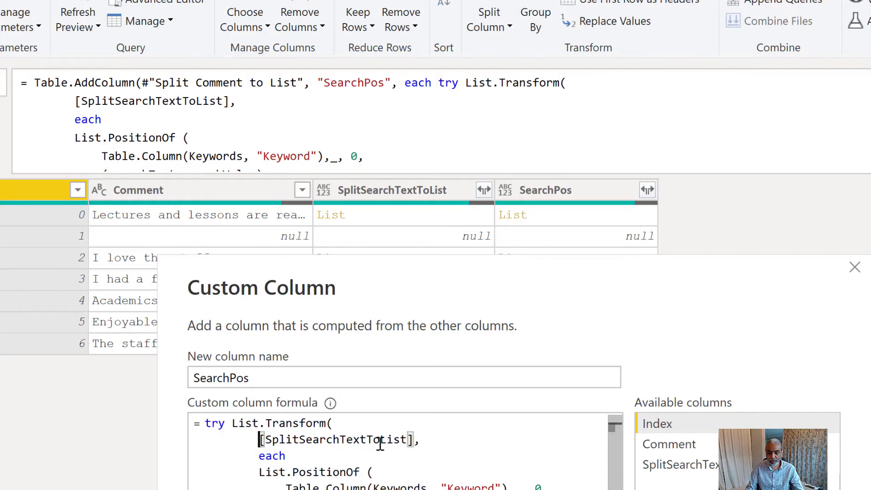
left_click(422, 440, "shift")
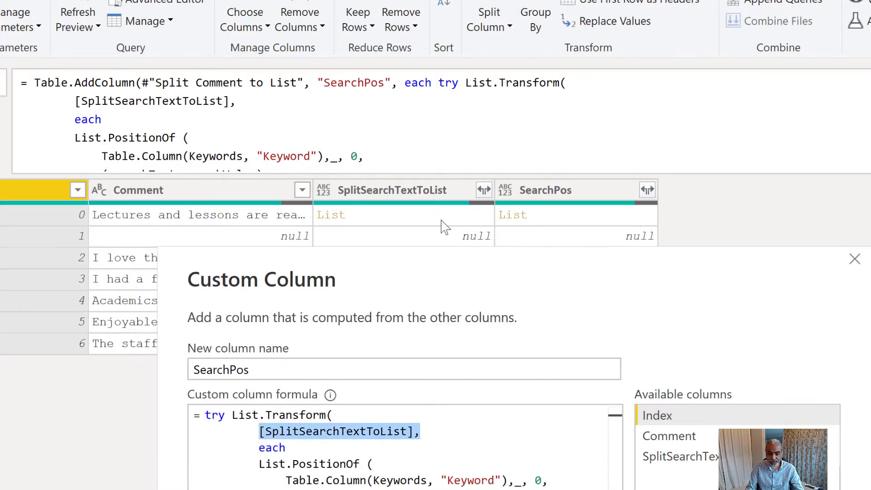
- Examine the List.PositionOf expression that searches the Keywords table's Keyword column with lowercase text comparison
left_click_drag(253, 420, 401, 451)
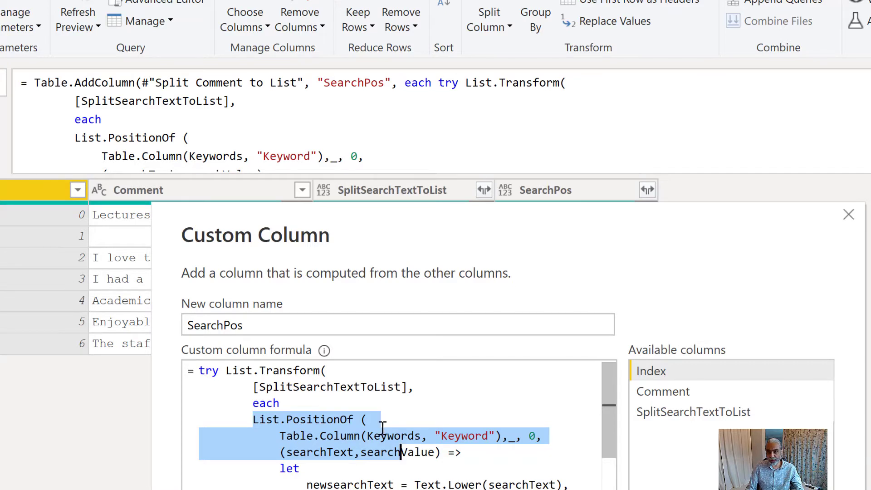
scroll(368, 425, "down", 1)
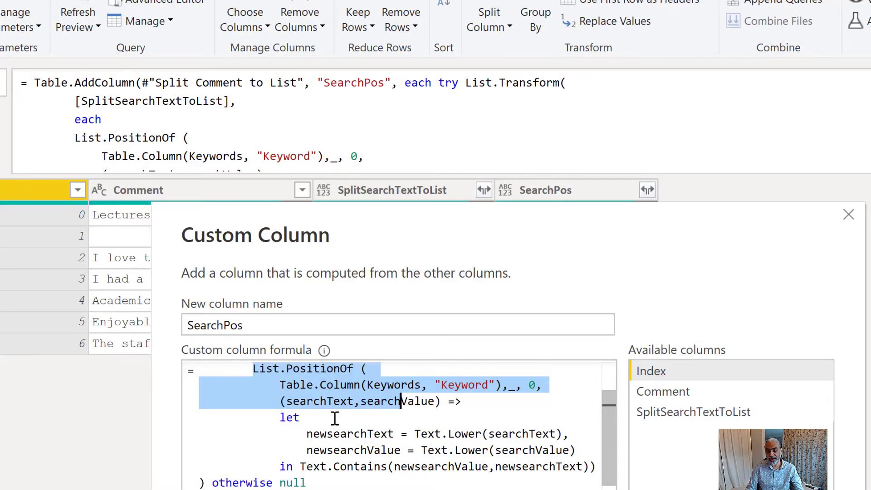
scroll(220, 414, "up", 1)
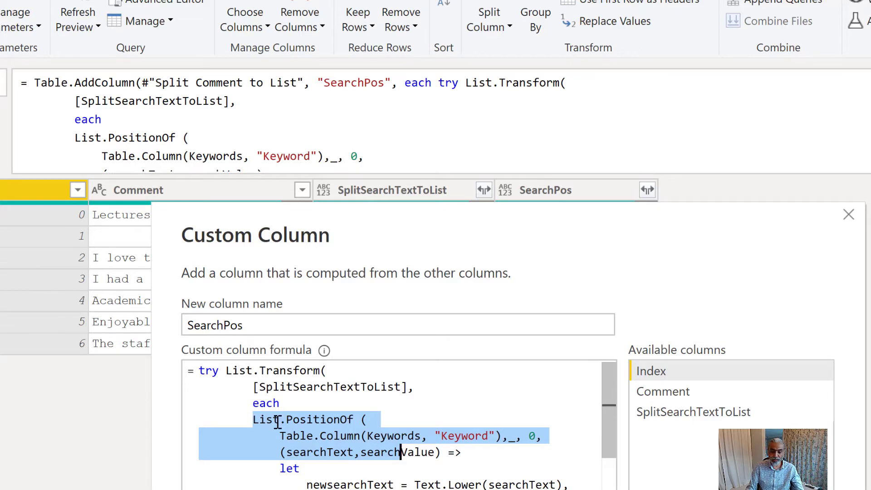
left_click_drag(247, 404, 328, 463)
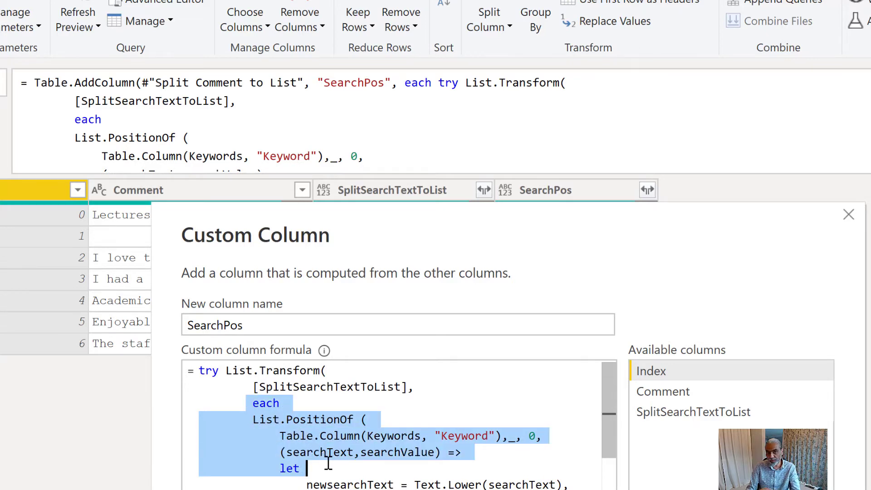
scroll(328, 463, "down", 1)
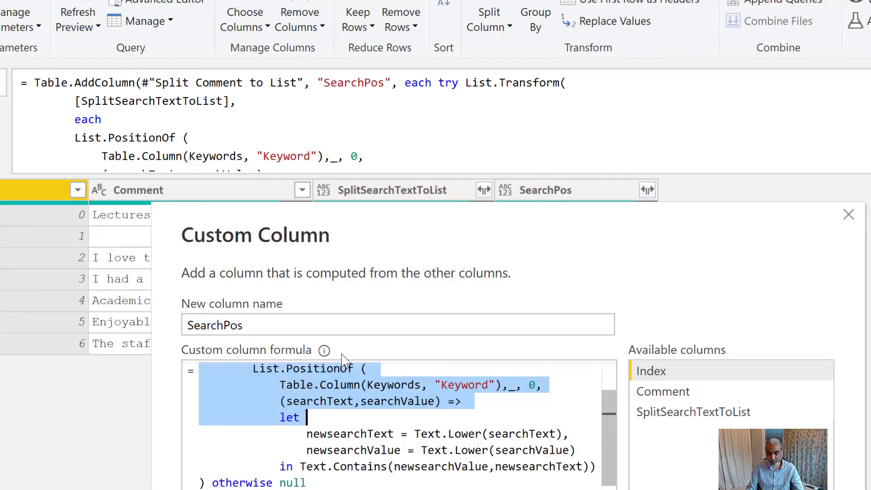
scroll(340, 365, "up", 1)
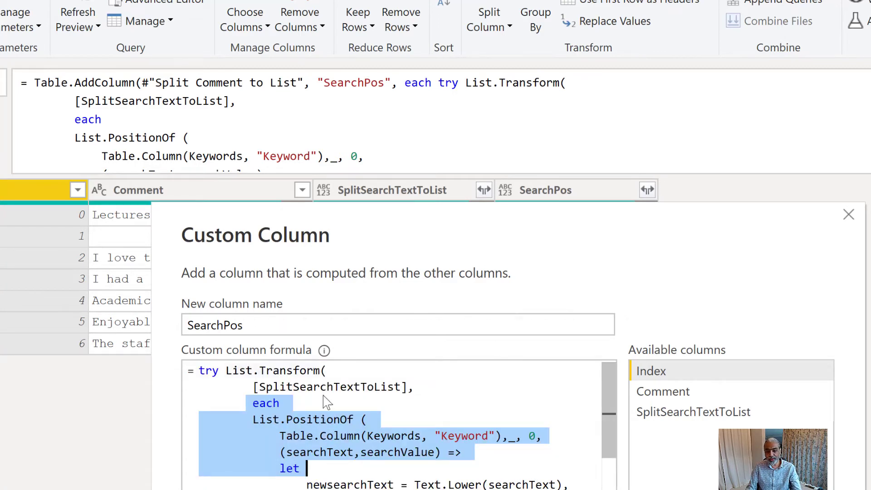
left_click(264, 470)
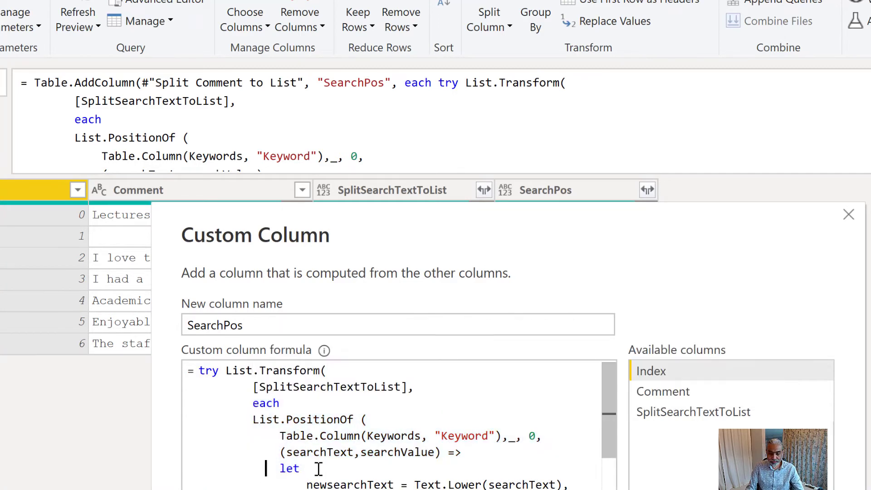
- Close the Custom Column settings and preview the first row's list in SearchPos
key("Escape")
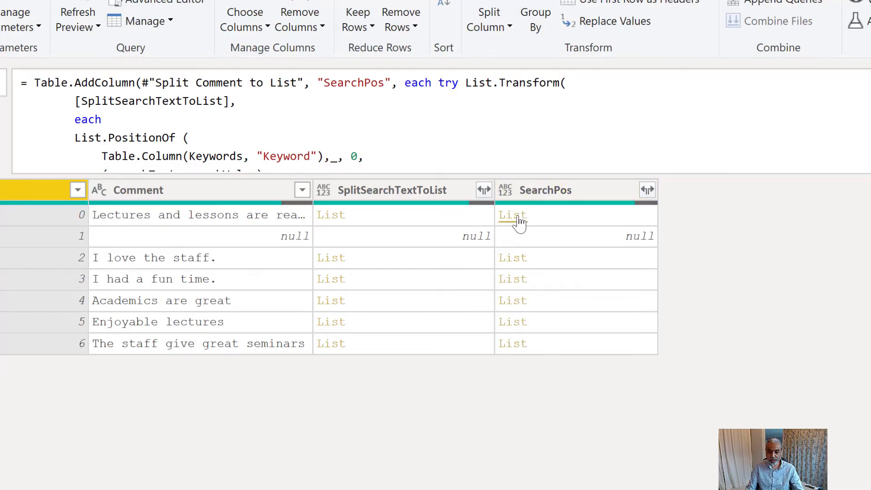
left_click(562, 221)
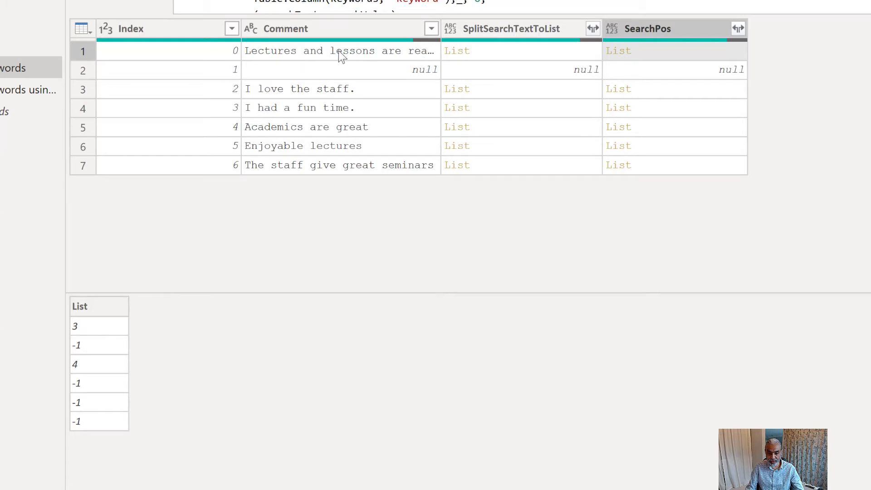
- Preview the split words of the first and third comments in SplitSearchTextToList and the third comment's positions in SearchPos
left_click(502, 61)
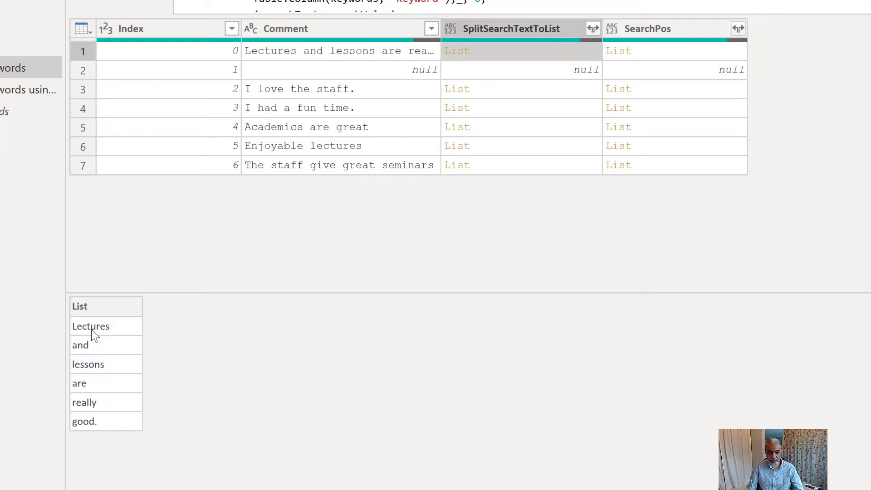
left_click(328, 93)
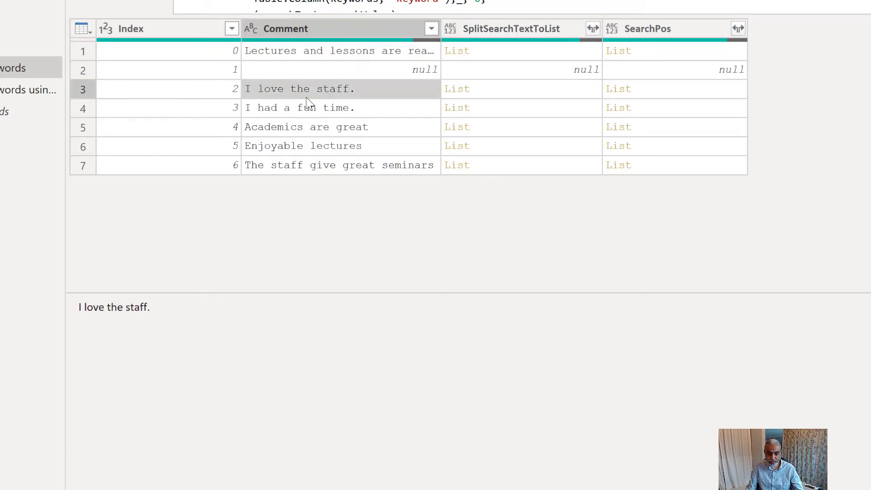
left_click(496, 98)
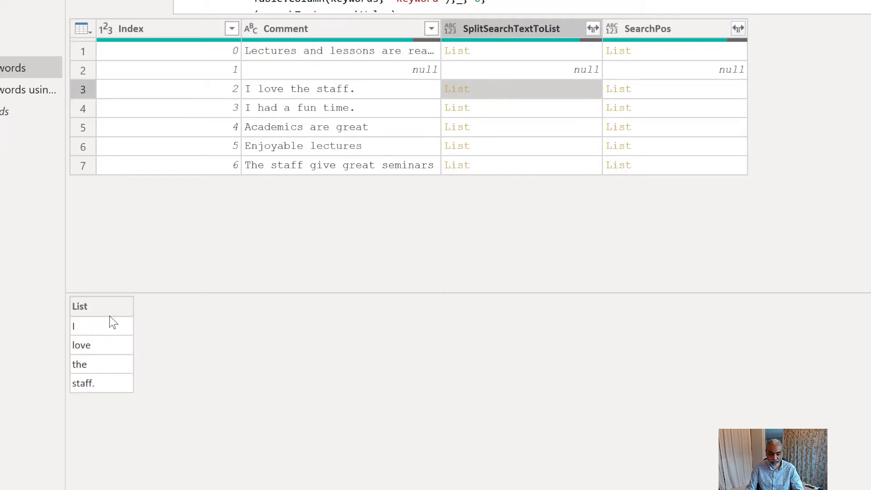
left_click(647, 91)
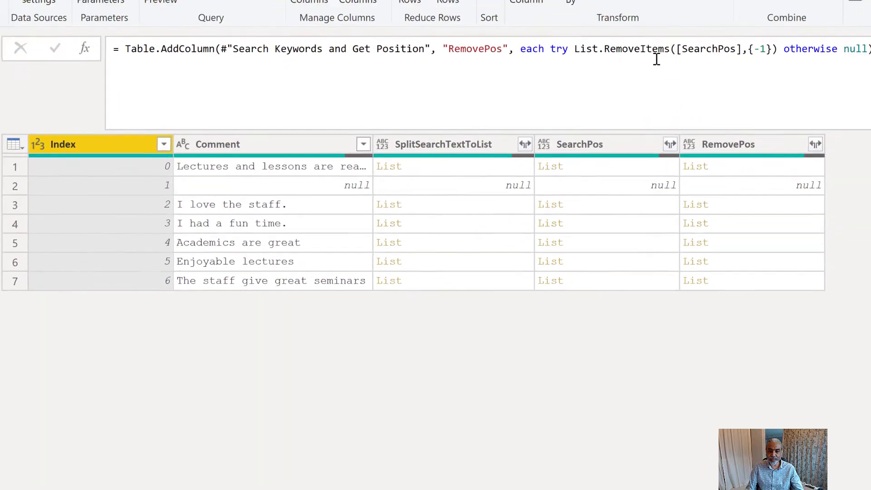
- Examine the List.RemoveItems call in the RemovePos formula and its {-1} argument applied to [SearchPos]
left_click_drag(580, 49, 677, 51)
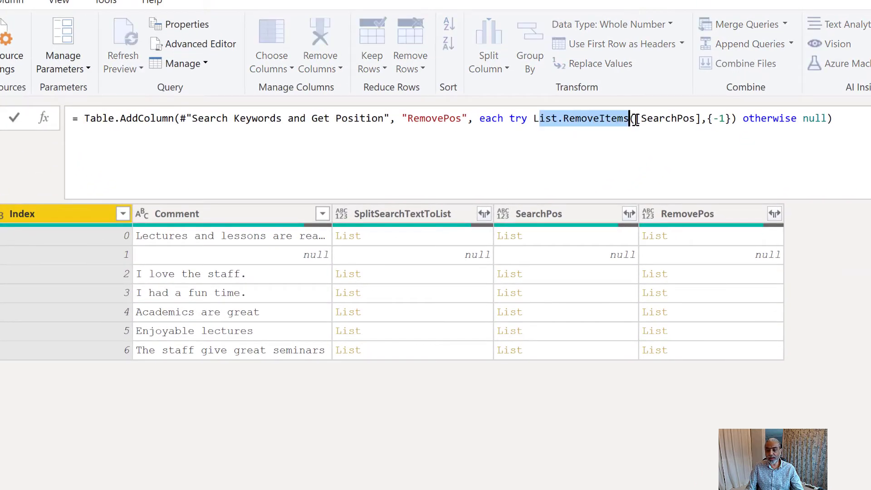
left_click(533, 118)
left_click_drag(533, 118, 638, 119)
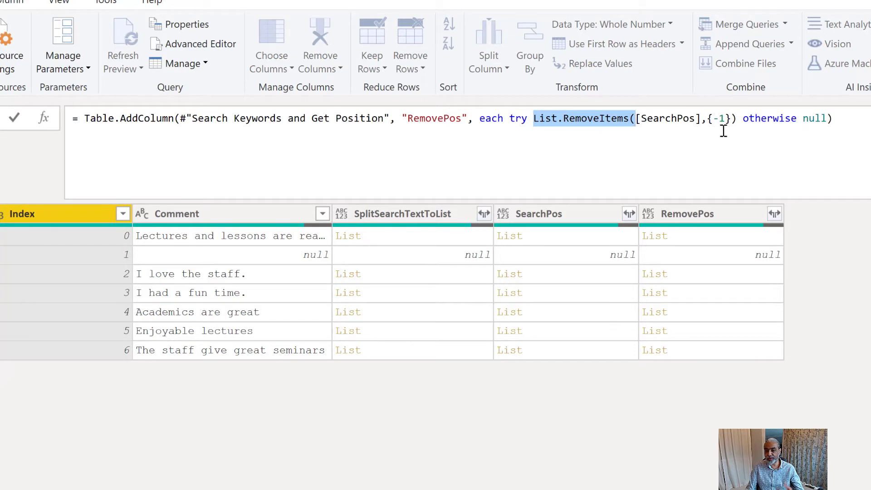
left_click_drag(714, 119, 731, 124)
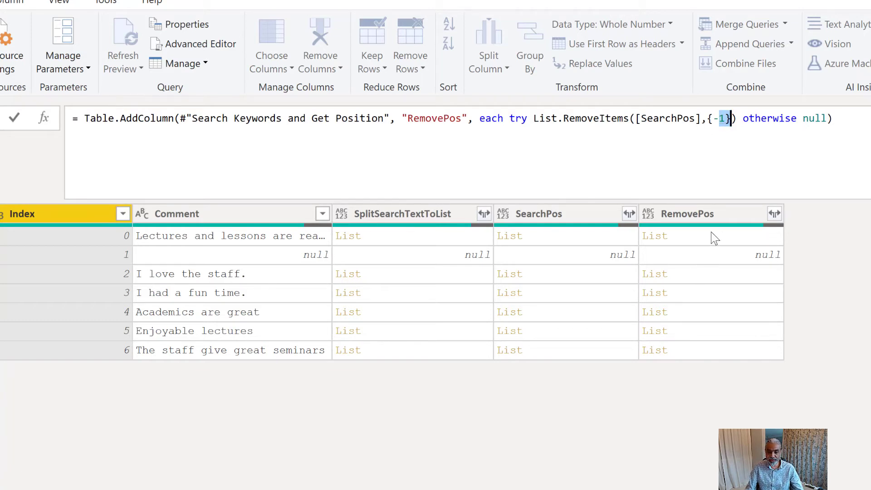
- Compare the first row's SearchPos list with RemovePos, and preview the RemovePos lists of the other non-null comments
left_click(546, 241)
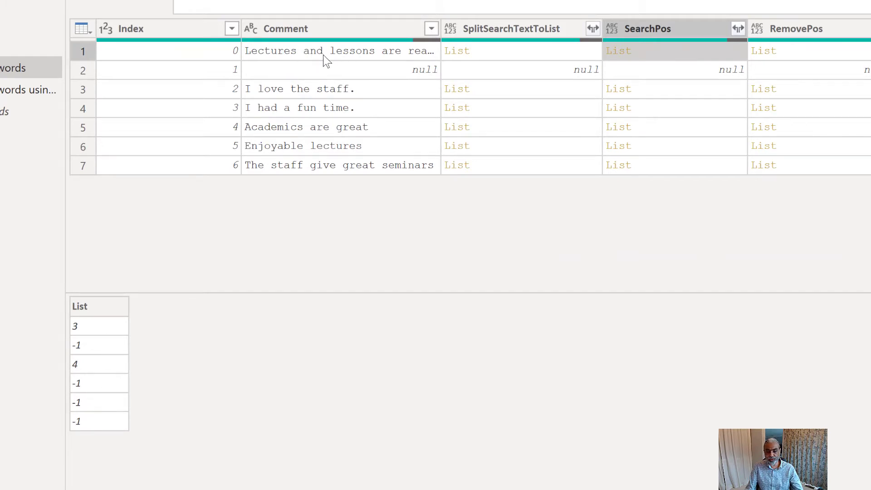
left_click(830, 50)
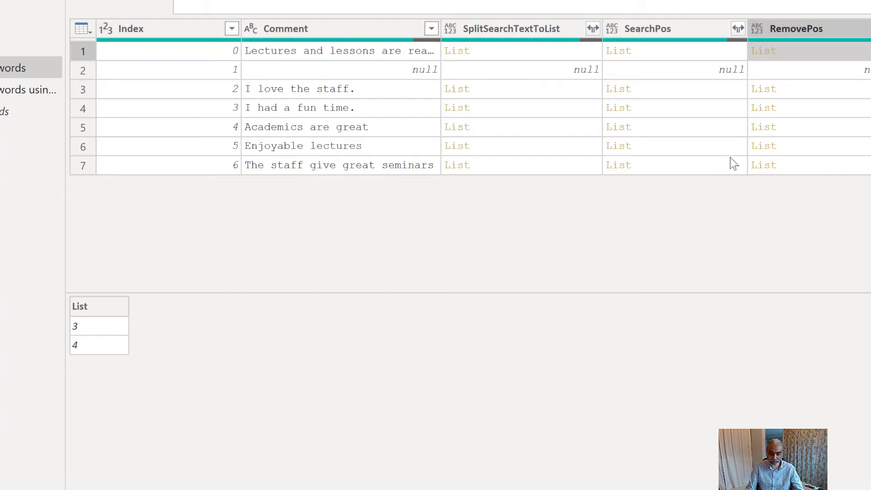
left_click(808, 95)
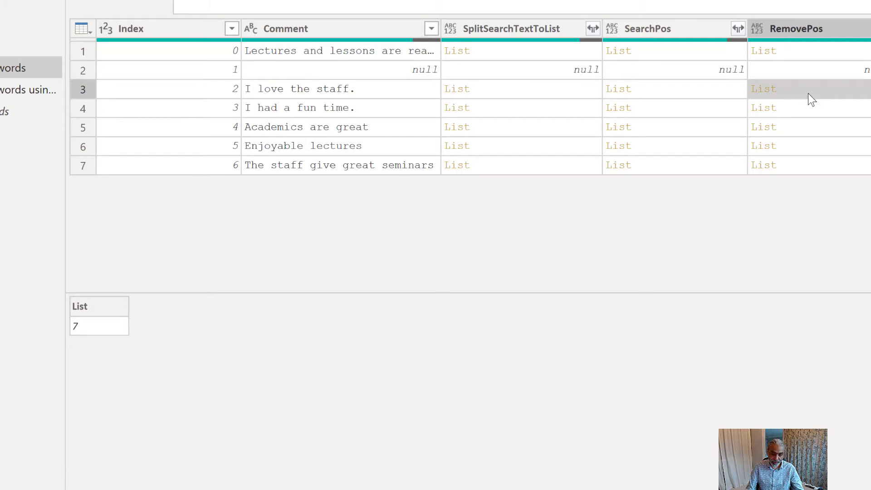
left_click(807, 108)
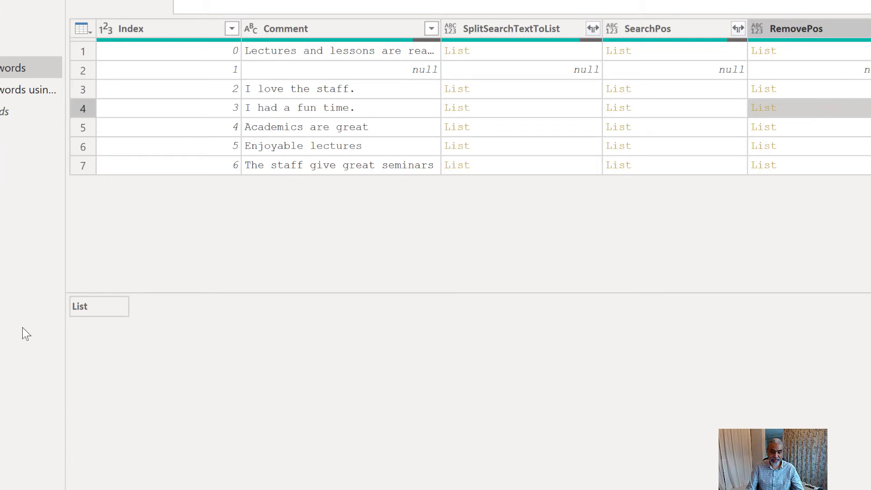
left_click(808, 130)
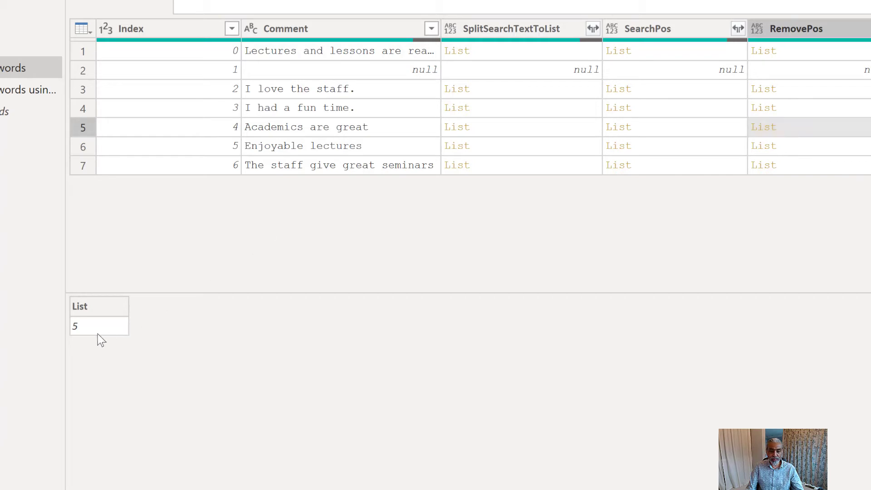
left_click(821, 151)
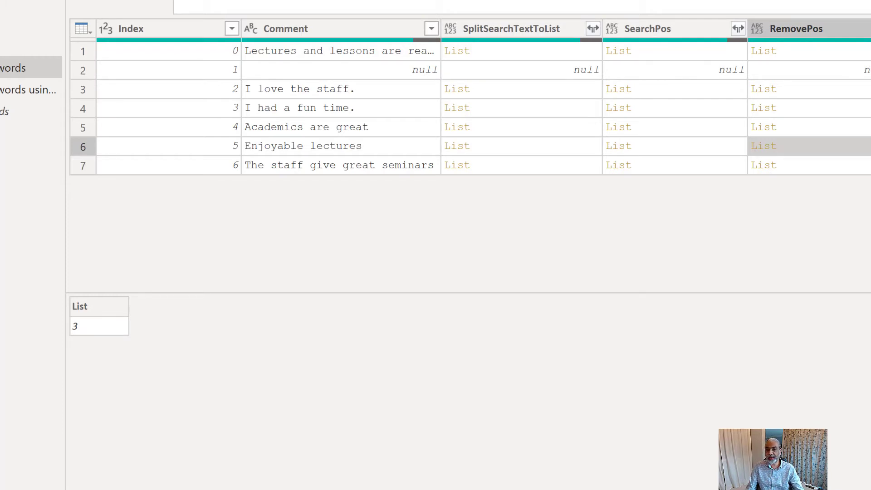
key("Down")
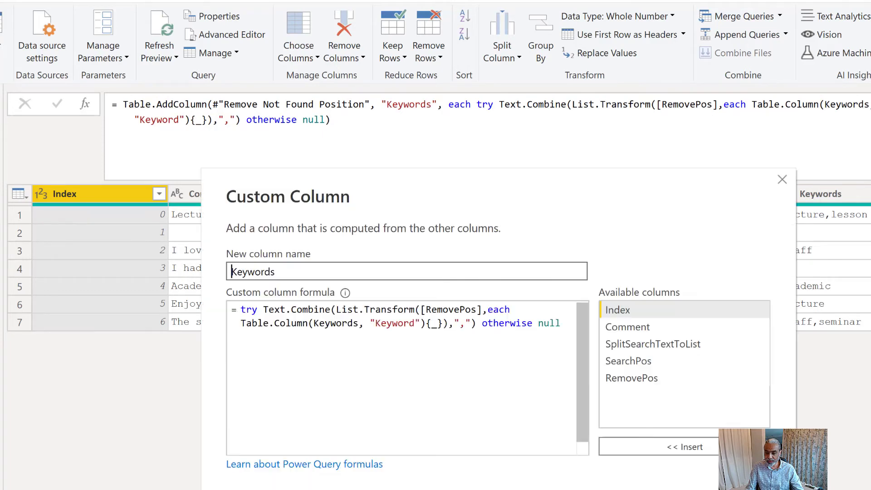
- Examine the Keywords column's Text.Combine, List.Transform and Table.Column expressions with their comma separator, and close the Custom Column settings
left_click(265, 309)
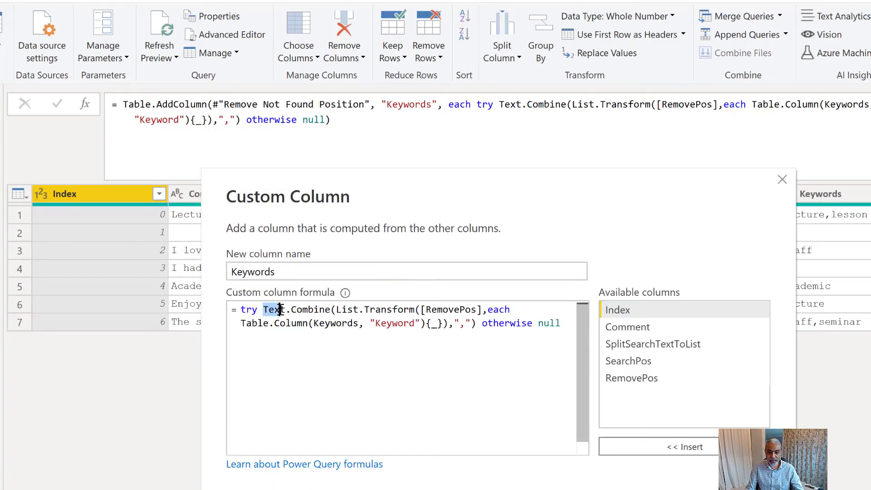
left_click_drag(336, 310, 479, 306)
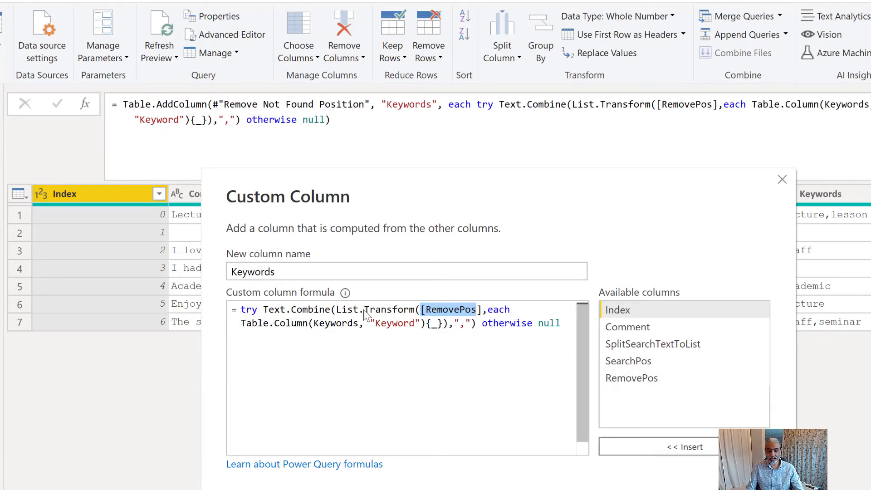
left_click(465, 311)
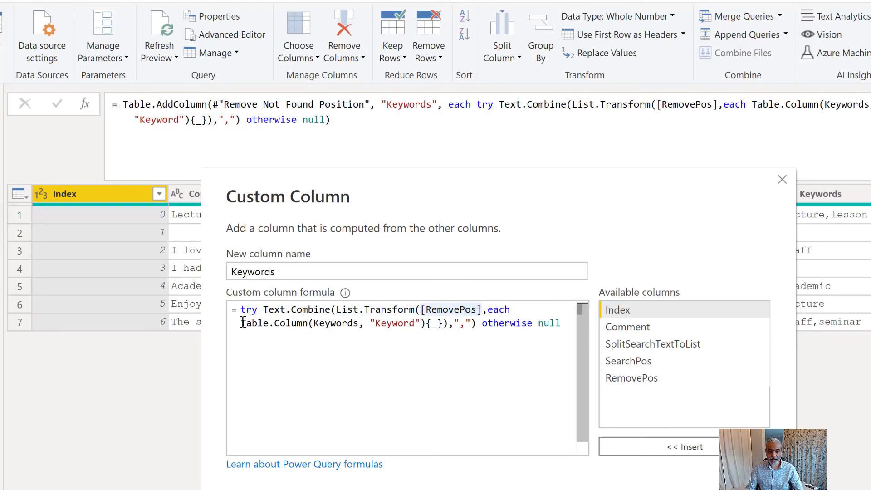
left_click_drag(241, 322, 425, 324)
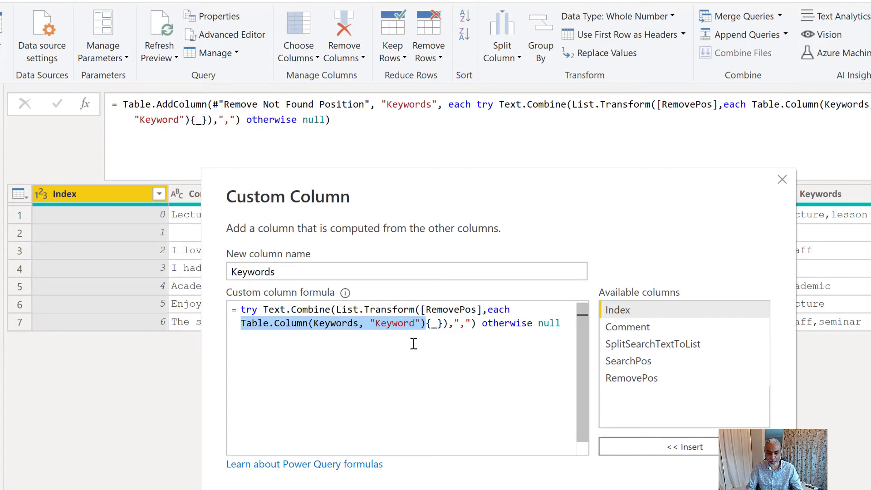
left_click_drag(263, 310, 331, 310)
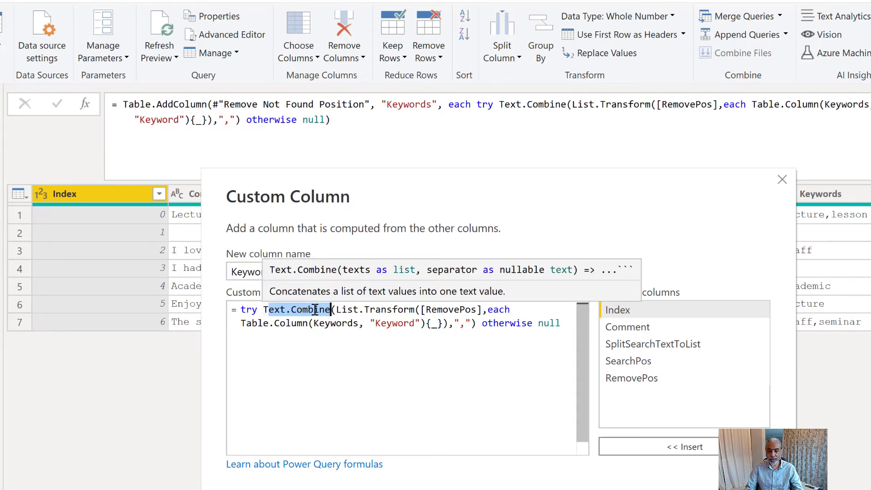
left_click_drag(464, 322, 564, 323)
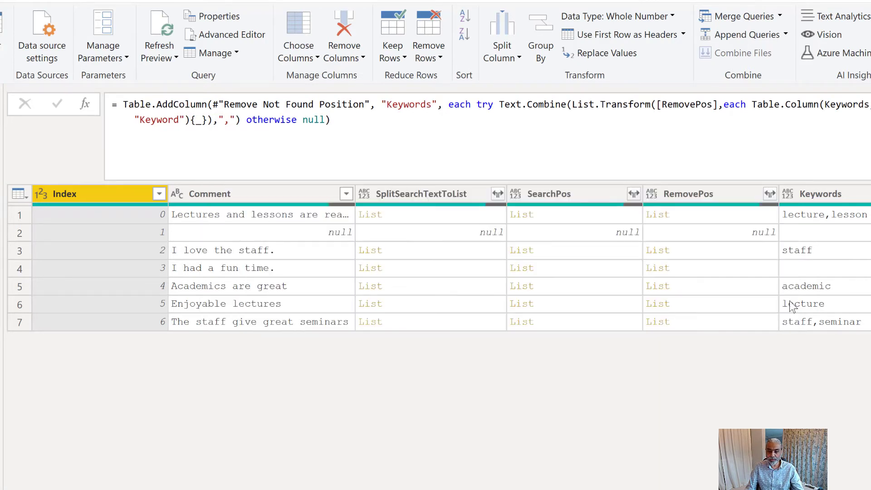
left_click(782, 180)
- Compare the first, third and seventh comments with their matched entries in the Keywords column
left_click(842, 216)
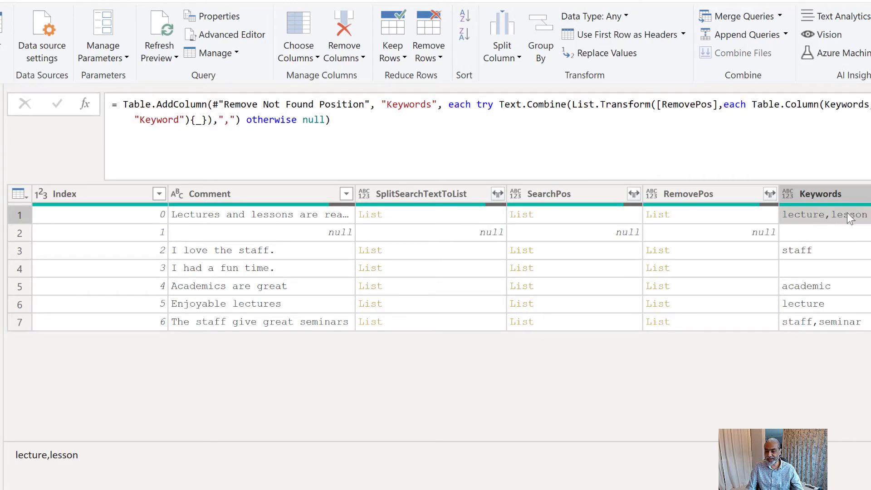
left_click(237, 216)
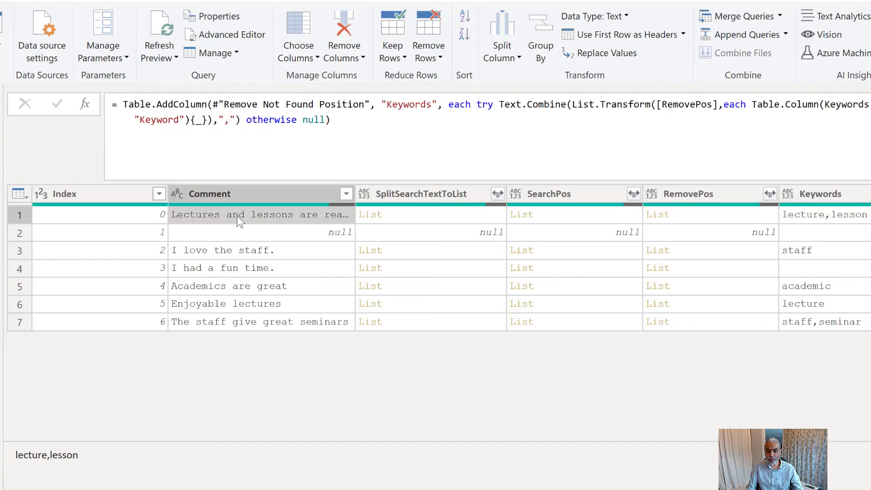
left_click(837, 217)
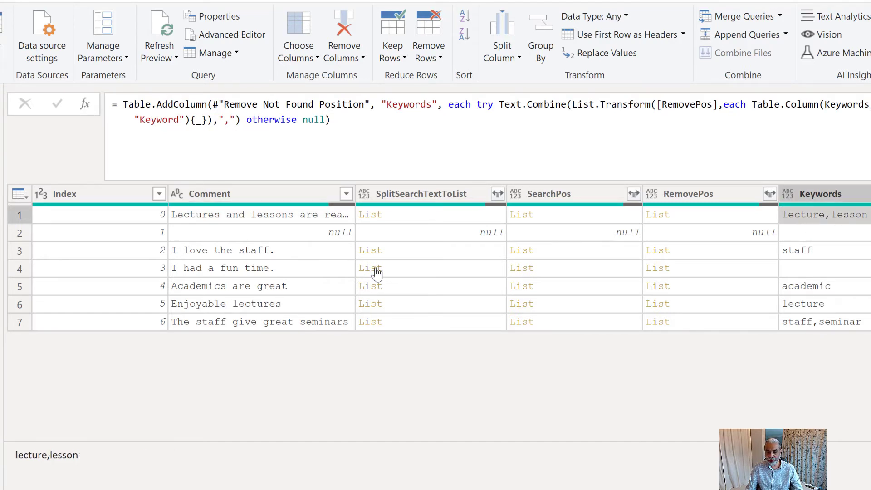
left_click(250, 254)
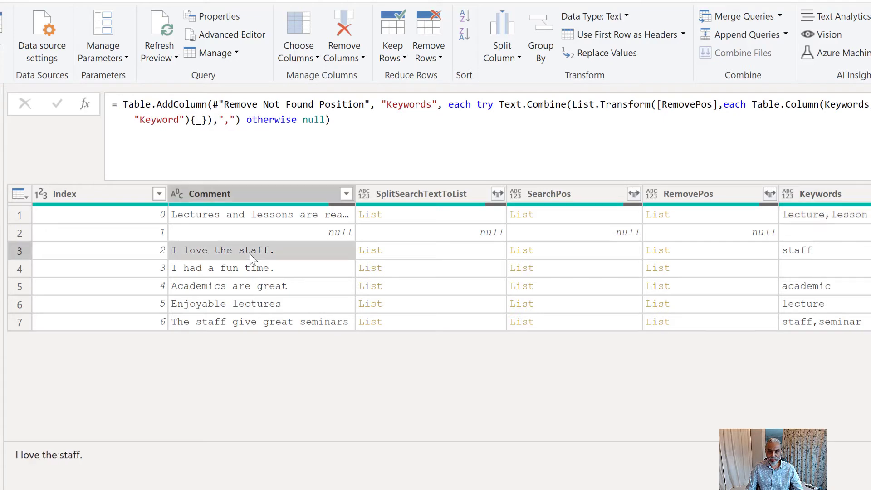
left_click(823, 254)
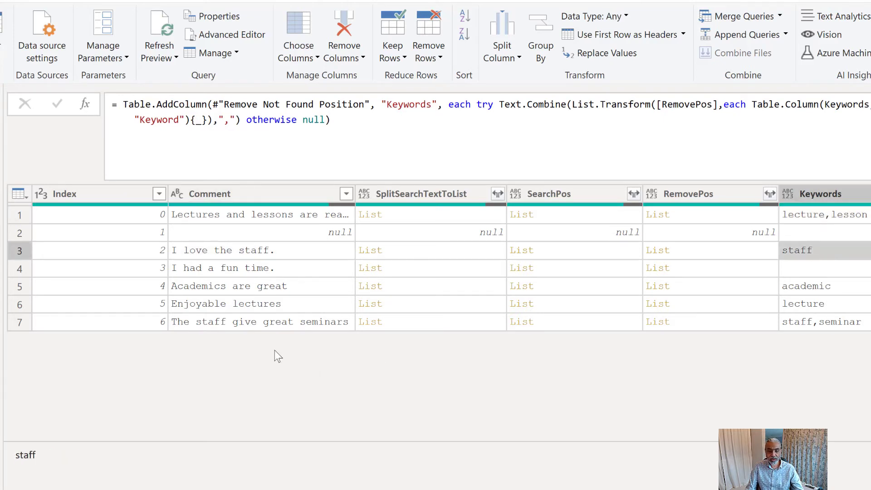
left_click(222, 322)
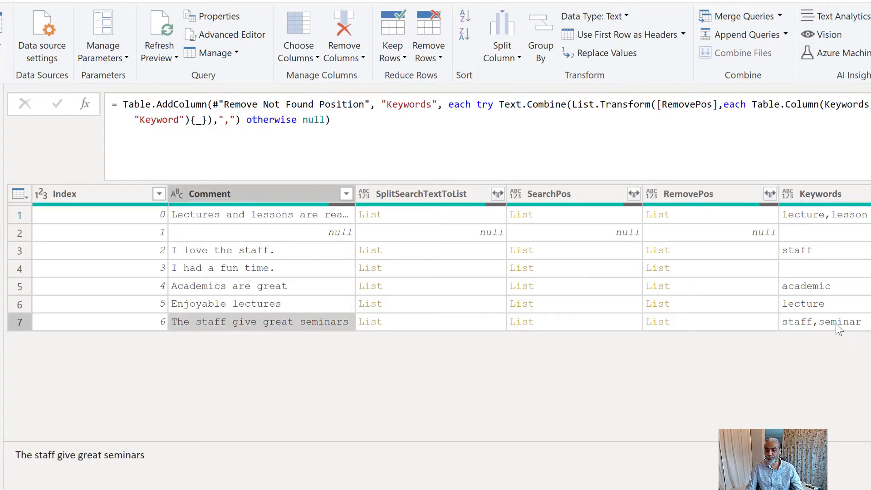
left_click(852, 220)
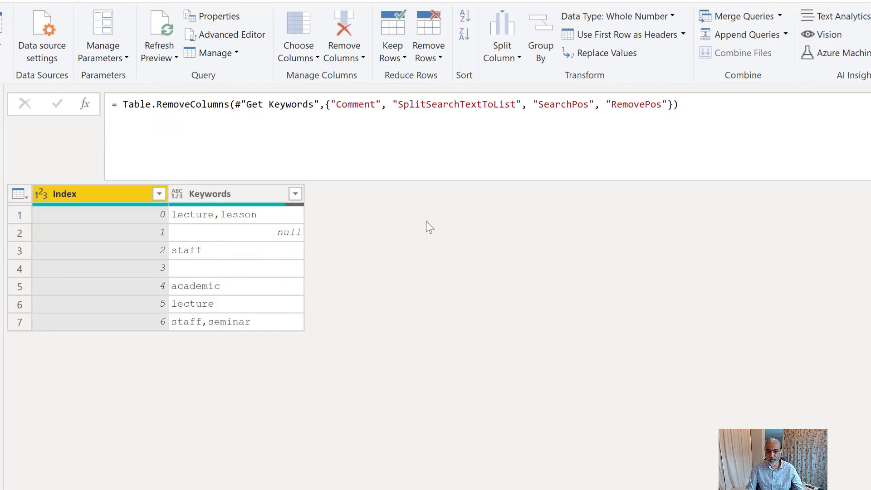
- Inspect the first combined Keywords entry and review the Split Column by Delimiter settings that split at each comma into rows
left_click(220, 220)
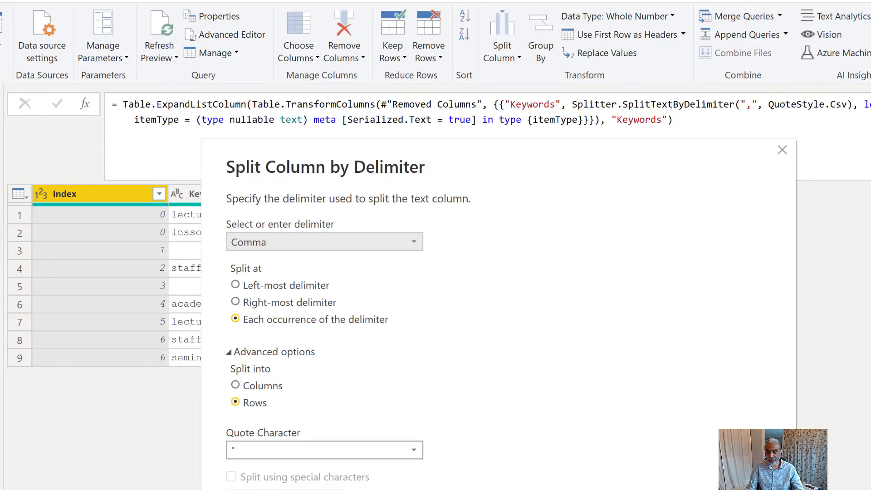
key("Escape")
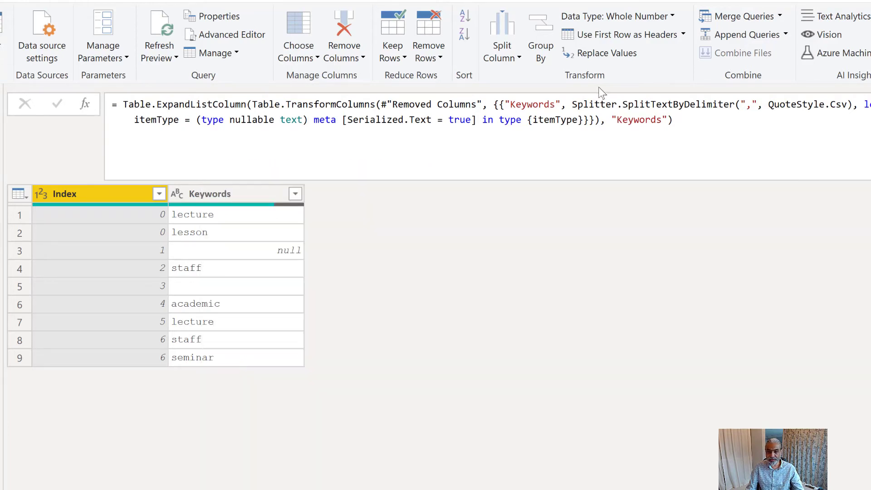
left_click(502, 44)
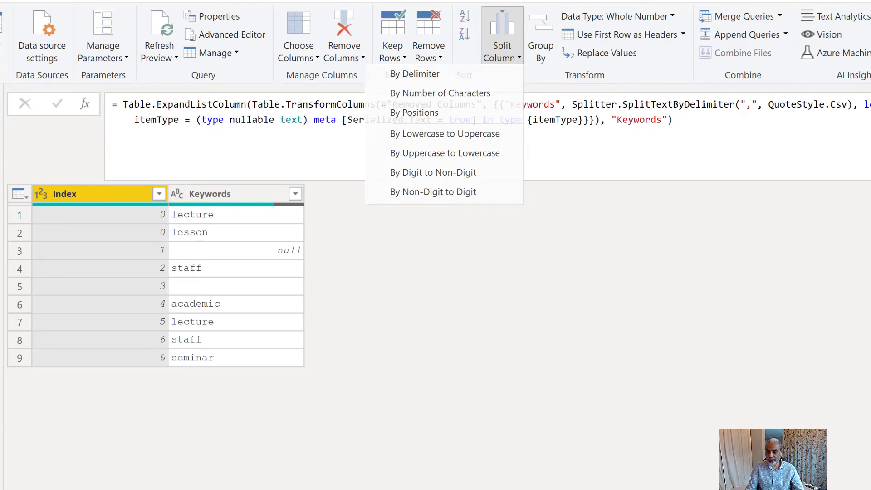
key("Escape")
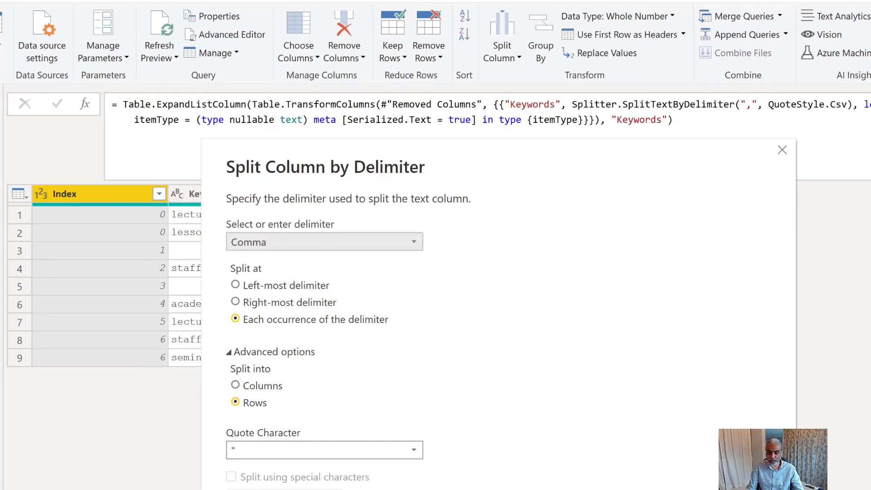
left_click(583, 474)
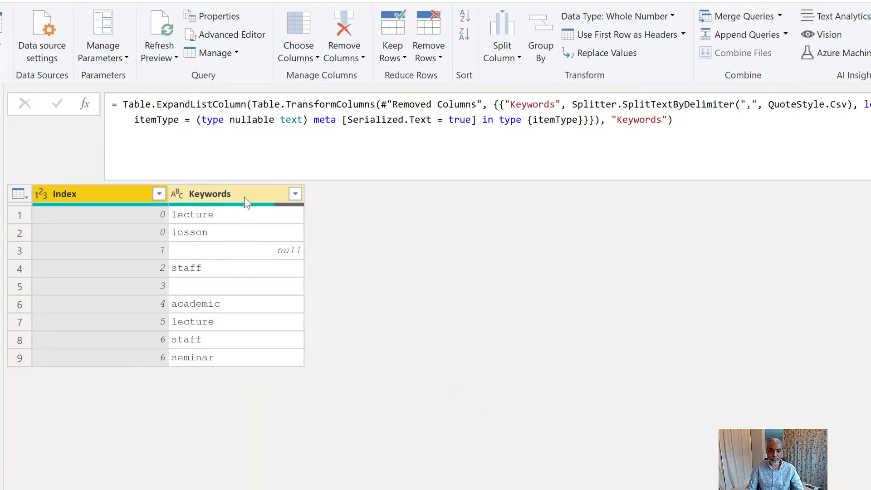
- Inspect how index values 0 and 1 pair with the Keywords rows after the split
left_click(114, 215)
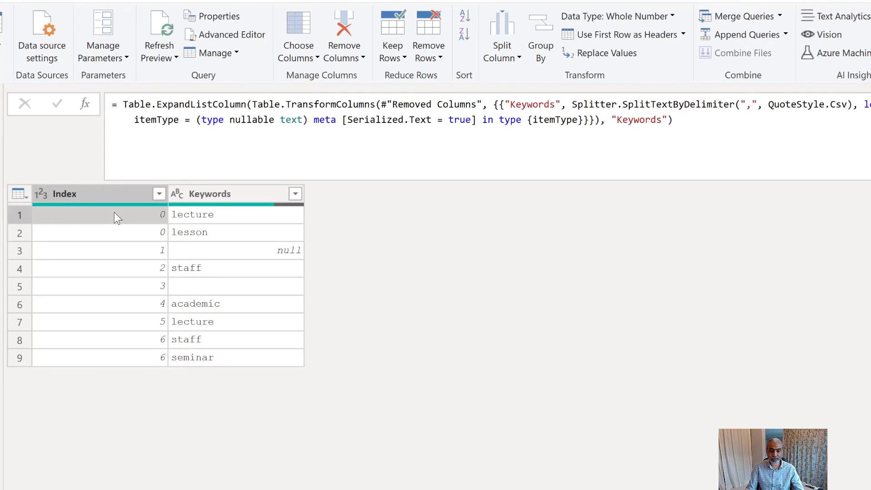
left_click(205, 221)
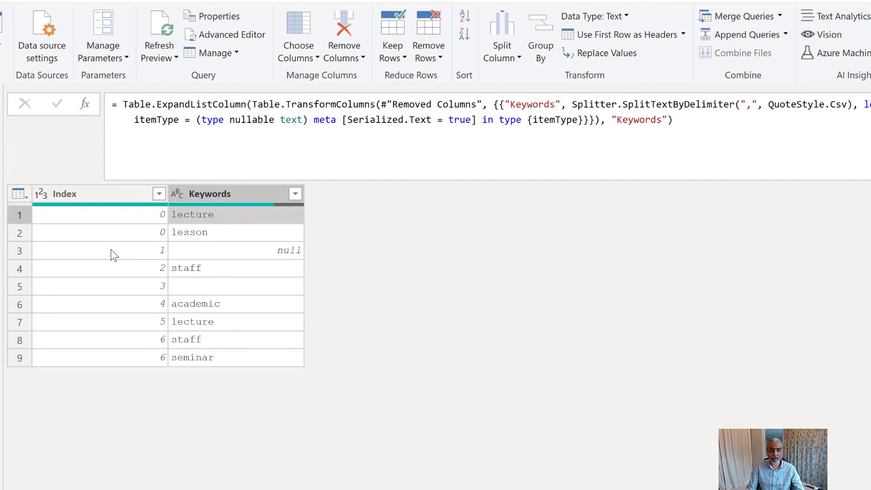
left_click(157, 251)
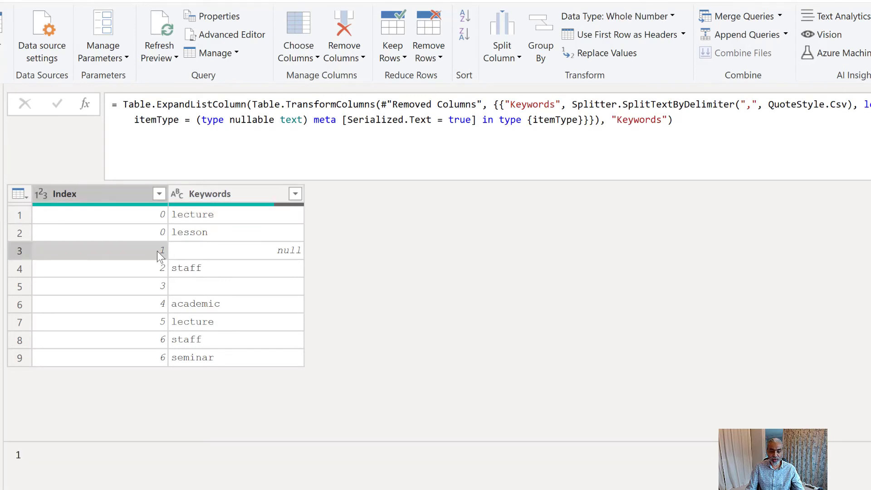
- Inspect the Keywords values paired with index 1 and index 3 after the split
left_click(263, 254)
left_click(145, 290)
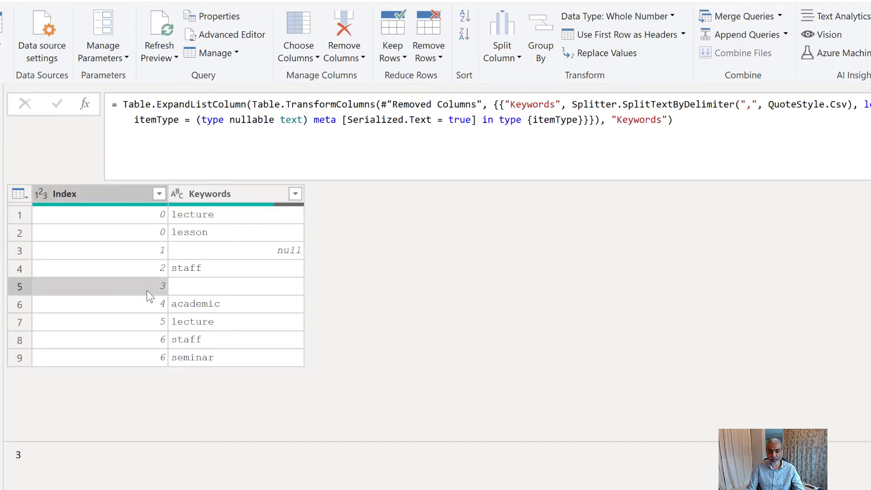
left_click(231, 285)
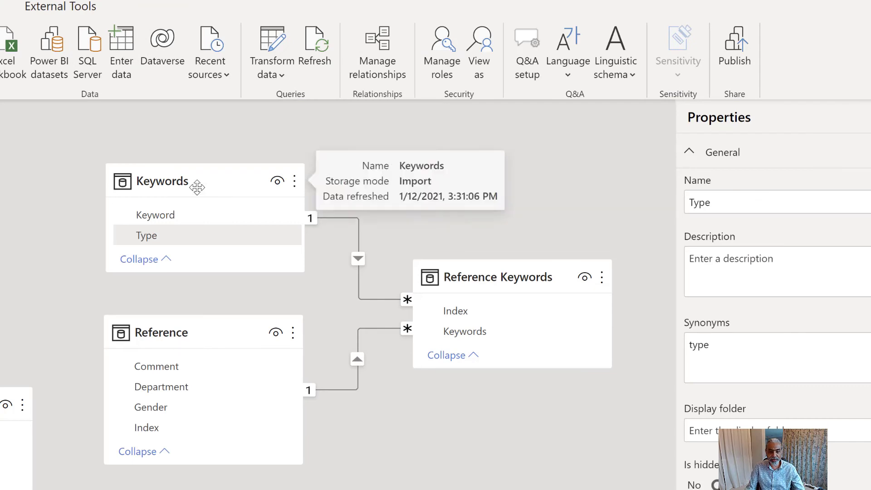
- Examine how the Keywords and Reference tables relate to the Reference Keywords table in the data model
left_click(225, 219)
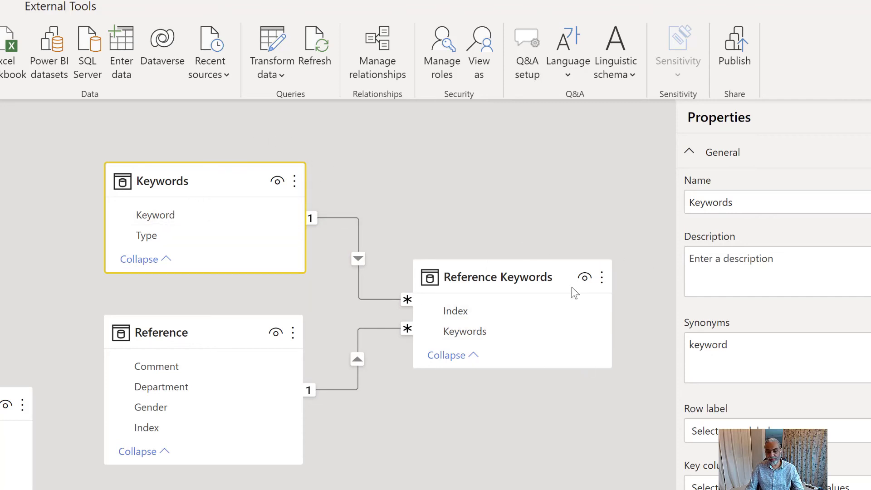
mouse_move(177, 184)
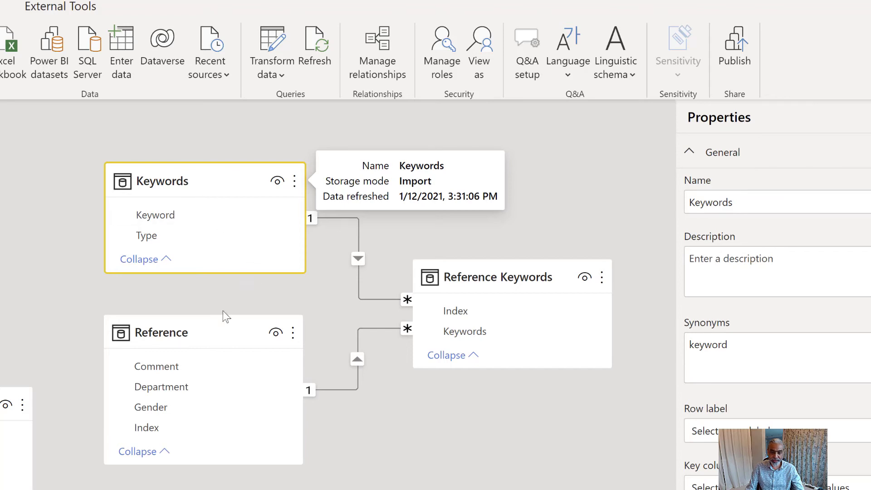
left_click(176, 333)
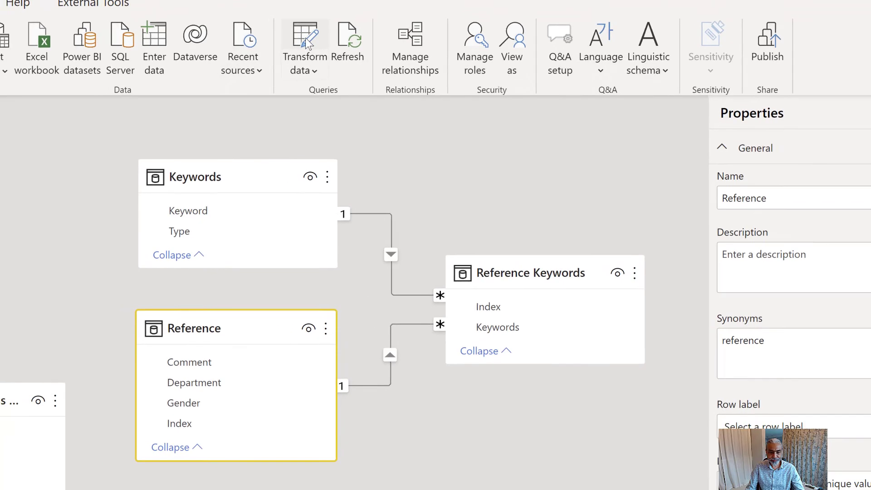
- Open the fnSearchKewords function's code in Power Query's Advanced Editor and examine its searchText and ignoreCase parameters
left_click(272, 50)
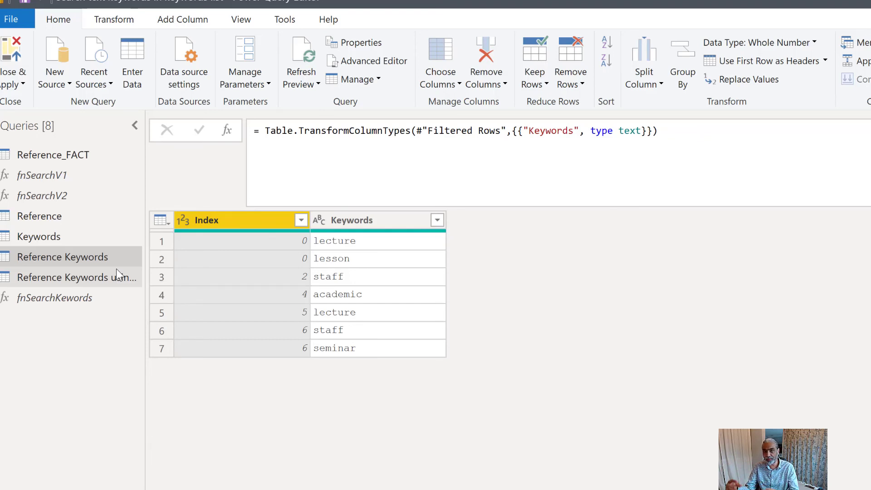
left_click(48, 295)
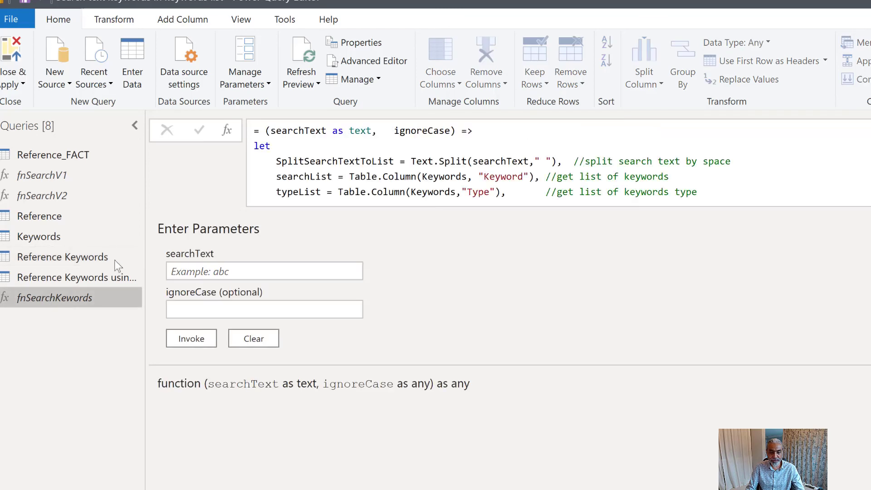
left_click(344, 61)
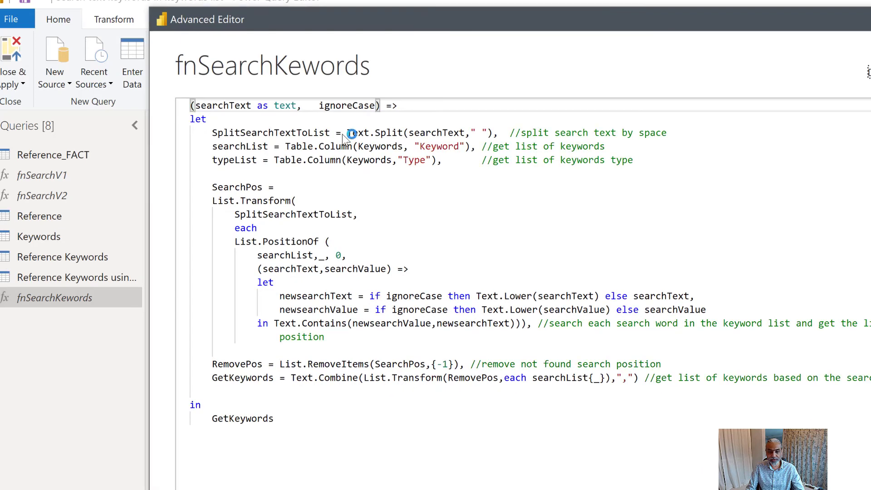
left_click_drag(196, 108, 247, 109)
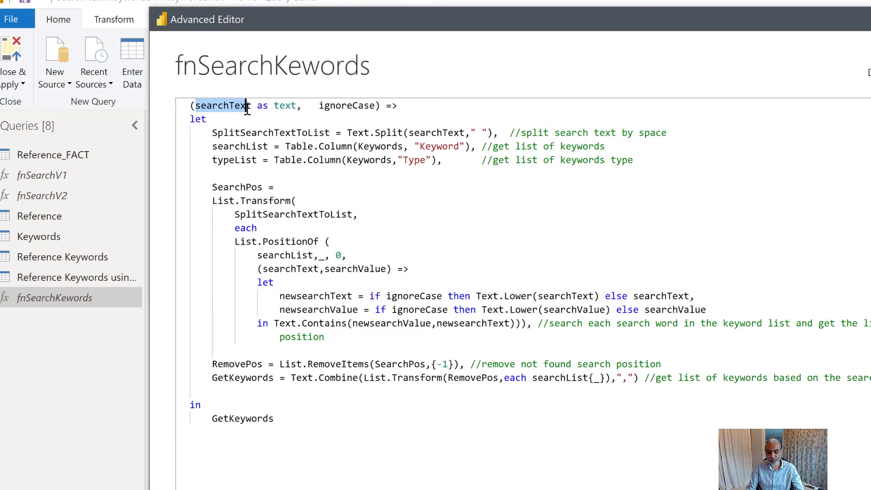
left_click_drag(319, 108, 376, 109)
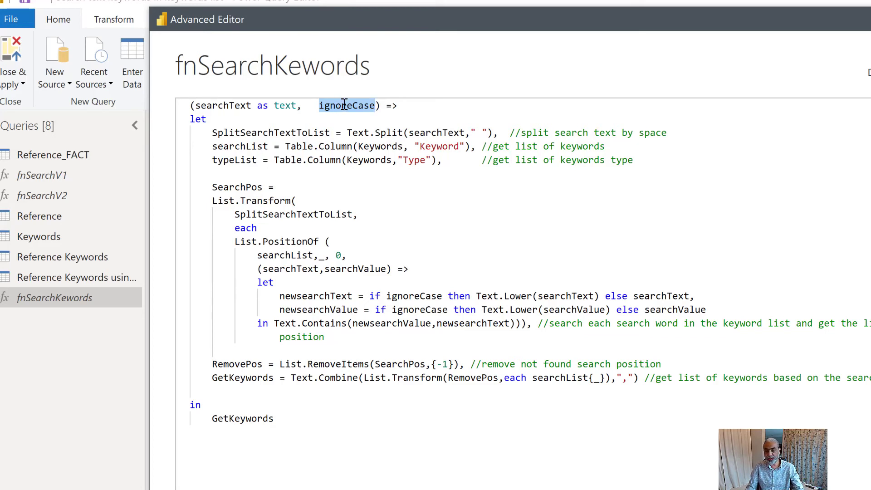
- Examine the SplitSearchTextToList, searchList and typeList definitions in the function code
left_click(342, 132)
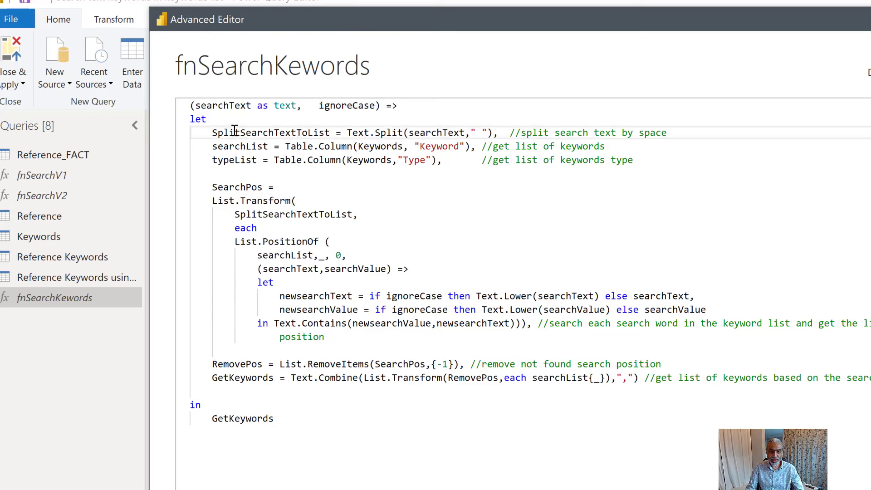
left_click_drag(202, 132, 369, 182)
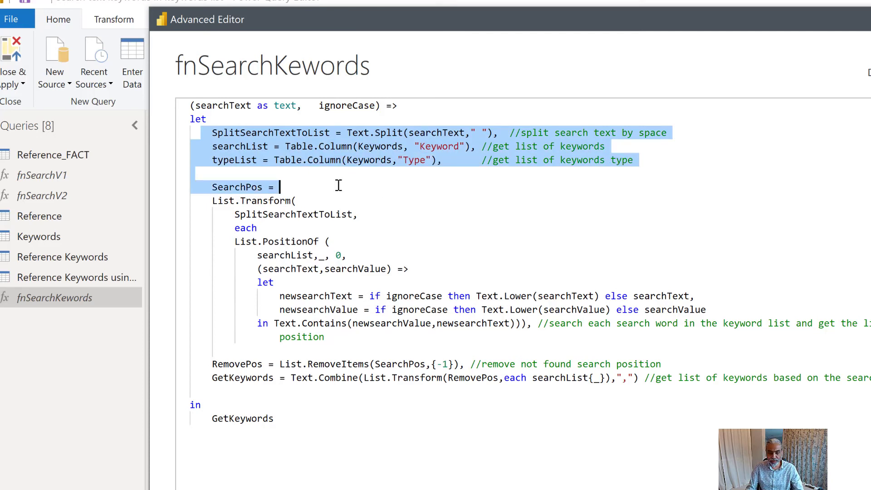
left_click(207, 132)
left_click_drag(207, 133, 423, 142)
key("Up")
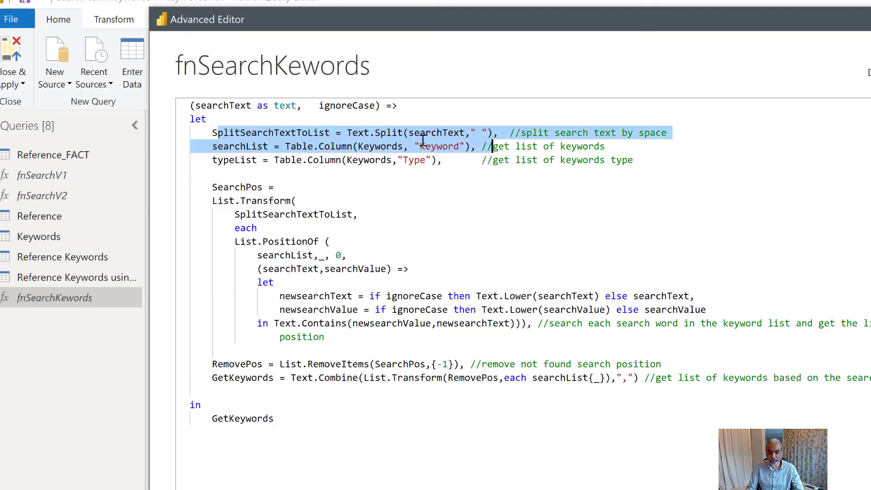
left_click(252, 146)
left_click_drag(210, 150, 471, 146)
left_click_drag(213, 162, 453, 159)
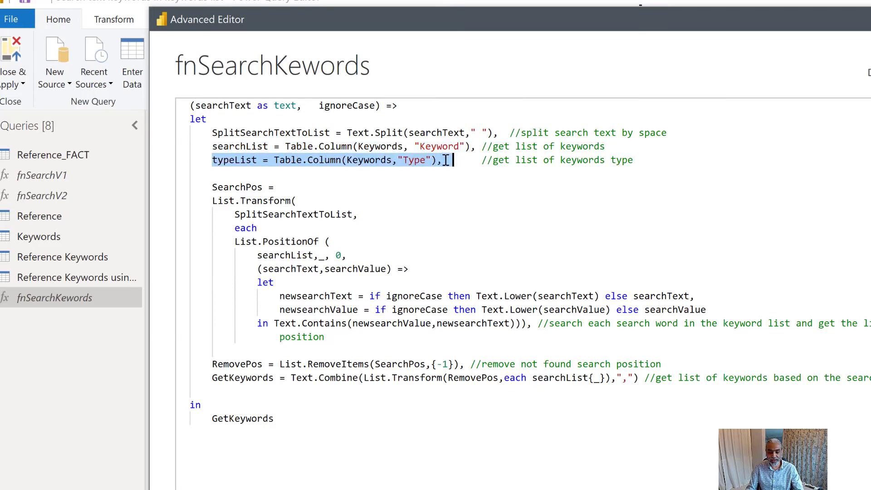
- Examine the List.Transform search block and the RemovePos and GetKeywords expressions, and close the code without changes
left_click_drag(210, 200, 424, 338)
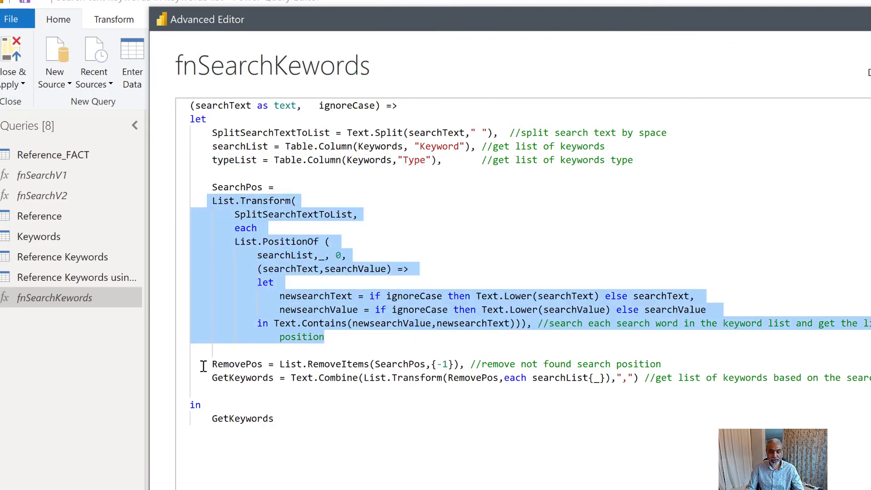
left_click_drag(203, 365, 465, 364)
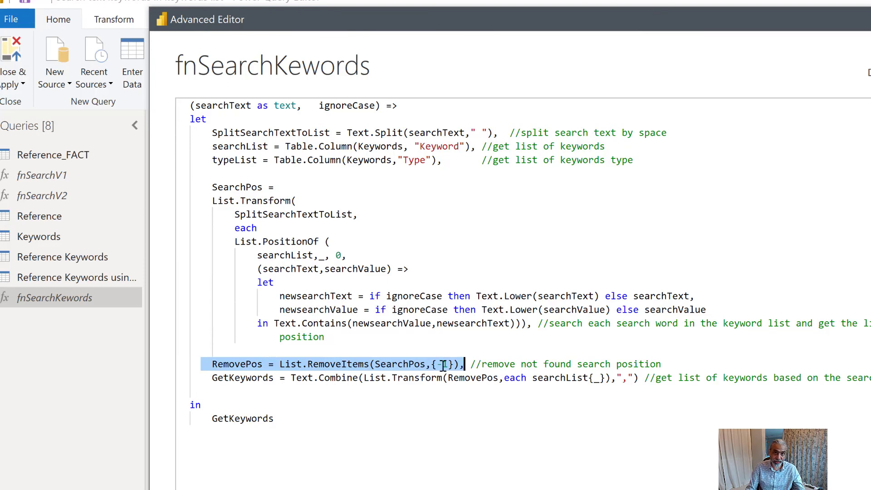
left_click(256, 363)
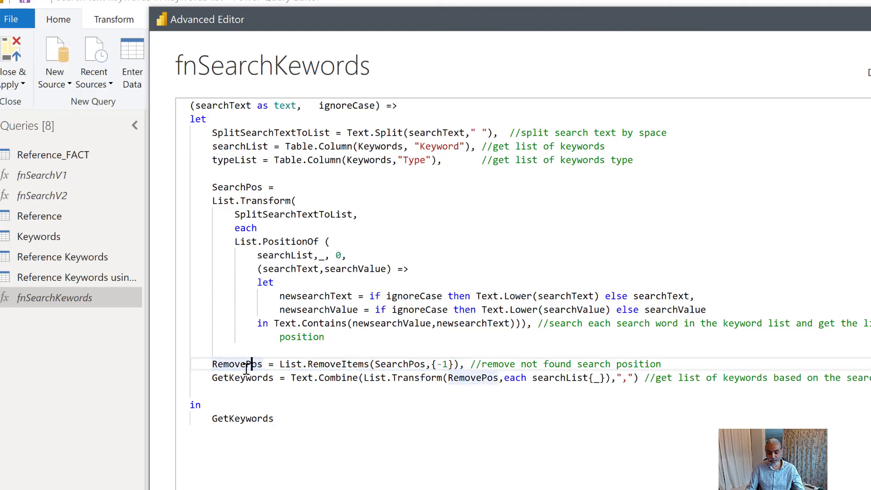
left_click_drag(213, 377, 589, 378)
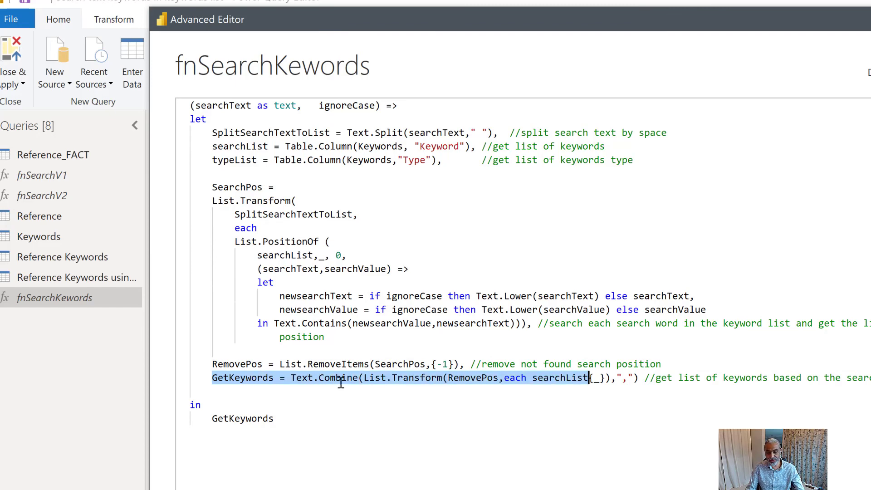
key("Escape")
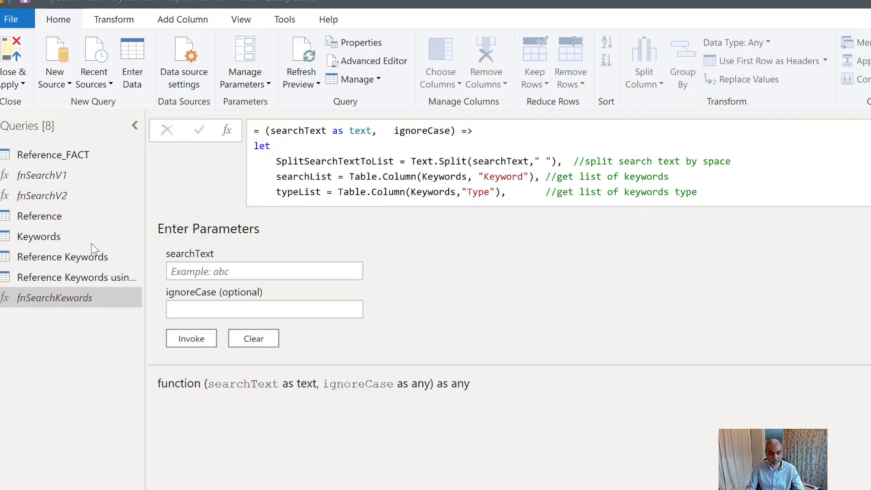
- Open the Reference Keywords using Function query and review its applied steps from Source through Added Custom
left_click(87, 280)
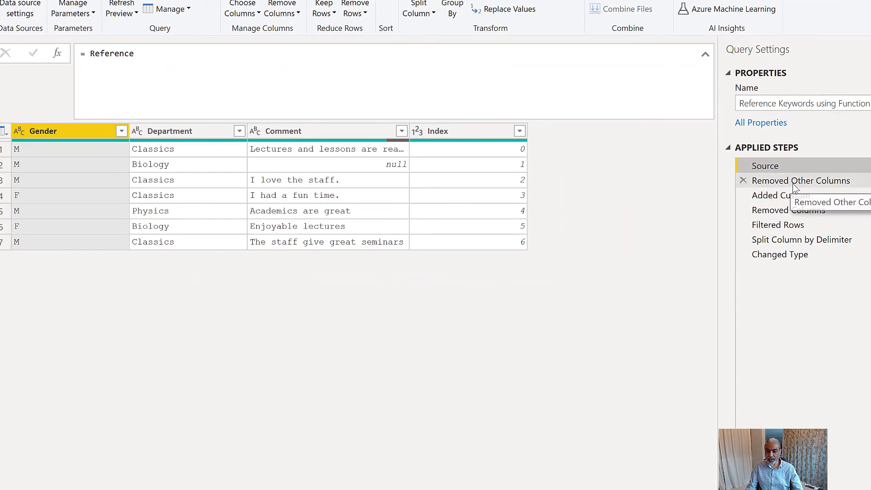
left_click(794, 185)
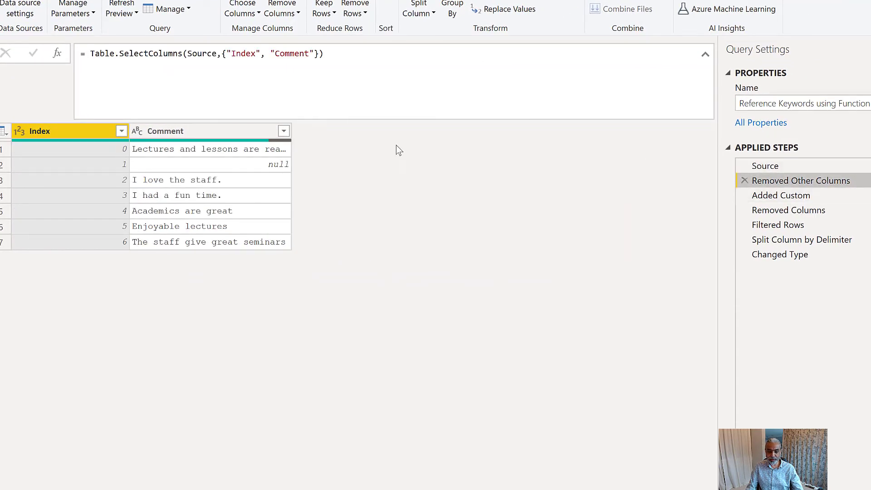
left_click(807, 196)
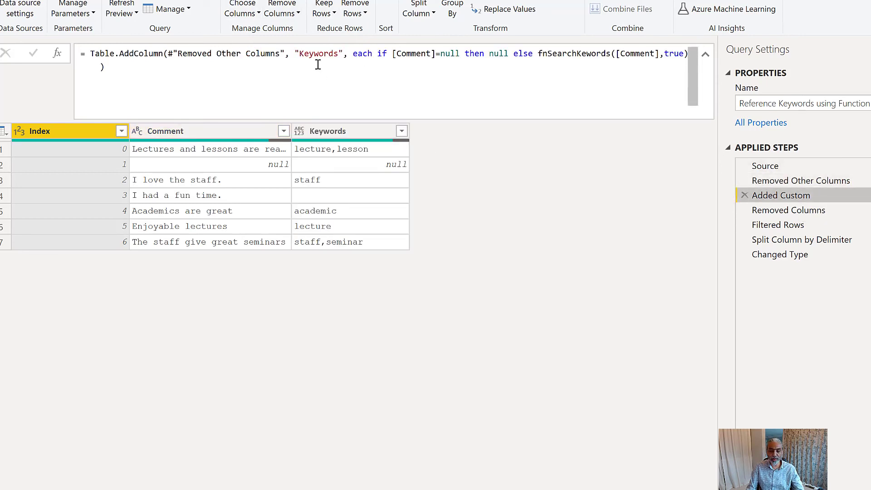
- Examine the Keywords column name and the fnSearchKewords call with its Comment argument in the Added Custom formula
double_click(305, 53)
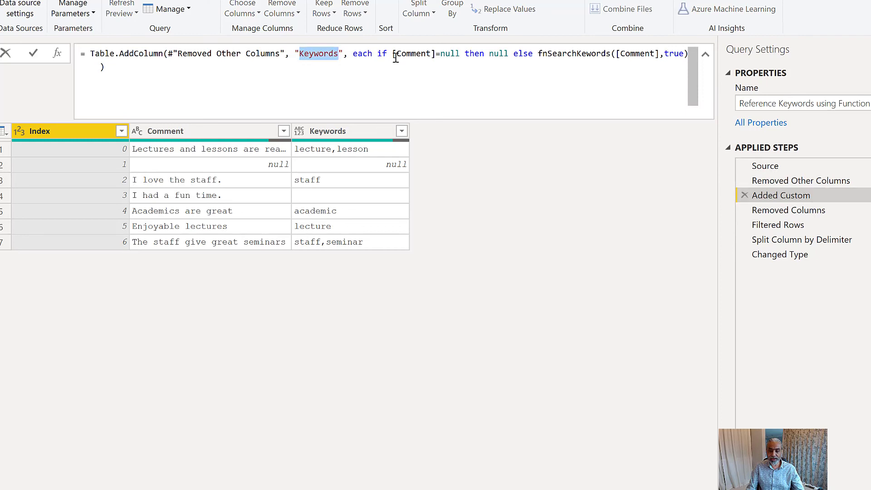
left_click_drag(444, 57, 613, 57)
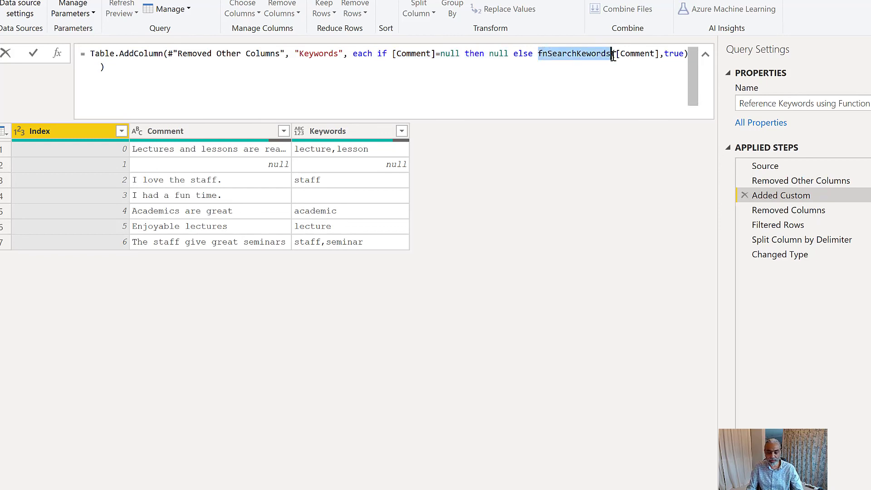
left_click(555, 54)
mouse_move(574, 53)
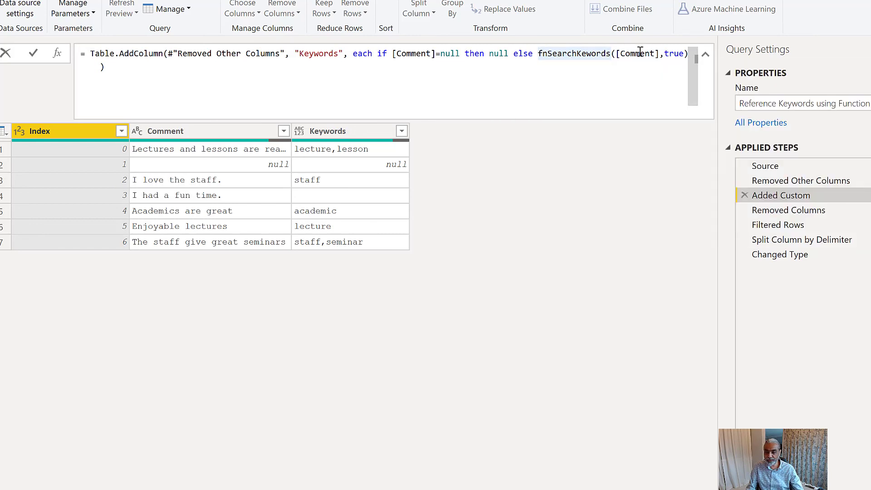
double_click(634, 54)
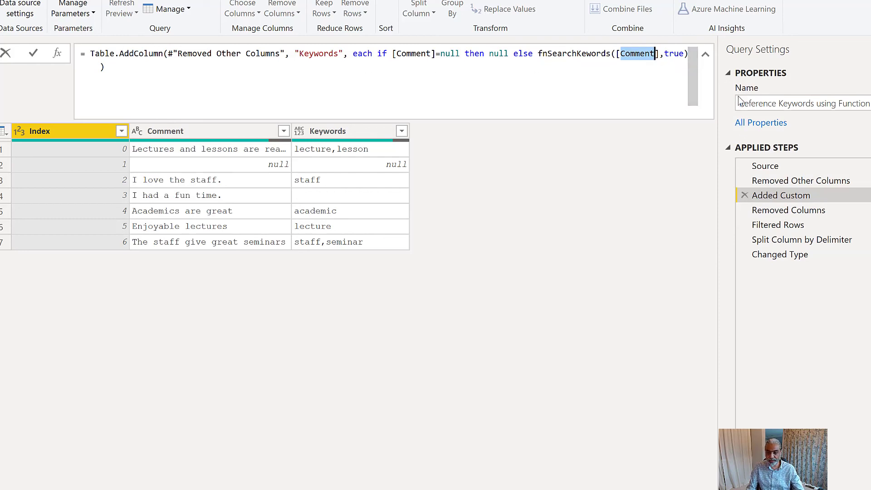
- Compare the Removed Columns step with Added Custom and inspect the first comment's Keywords entry
left_click(804, 215)
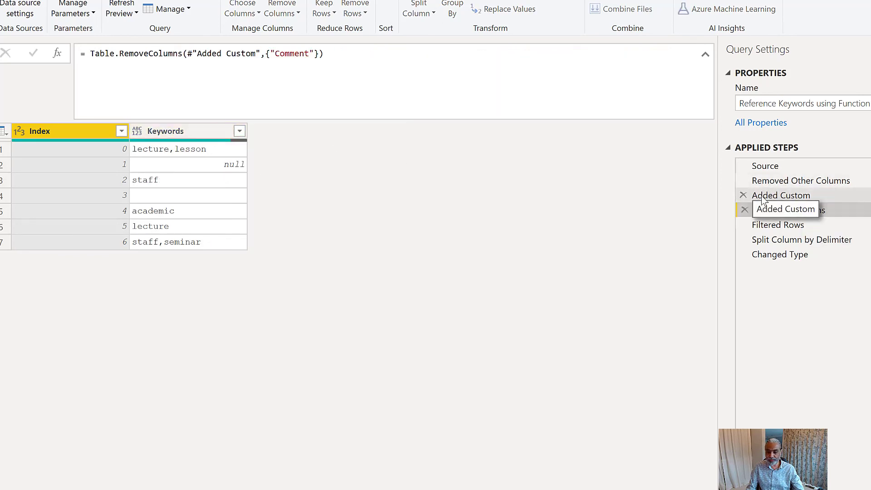
left_click(747, 194)
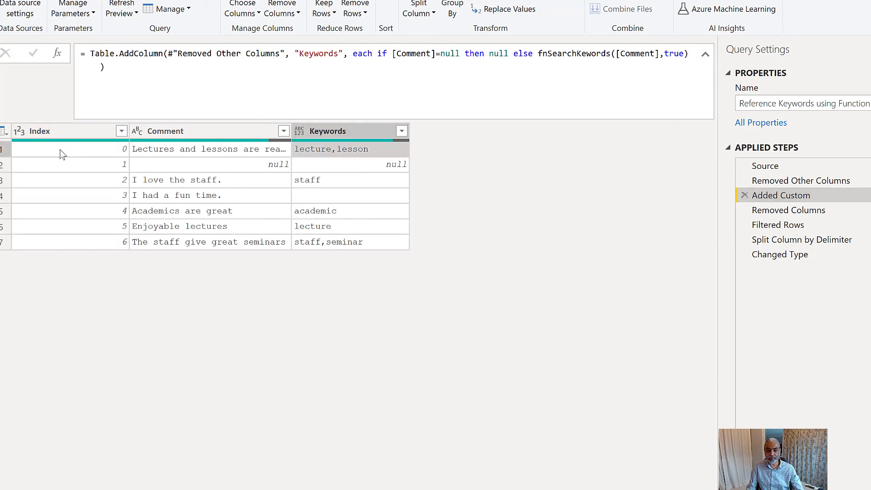
left_click(324, 148)
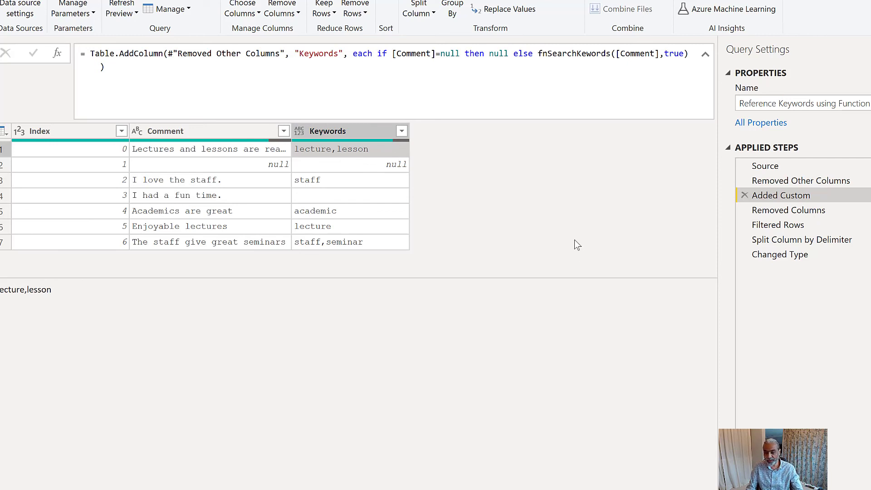
- Review the query's Removed Columns, Filtered Rows, Split Column by Delimiter and Changed Type steps in order
left_click(779, 212)
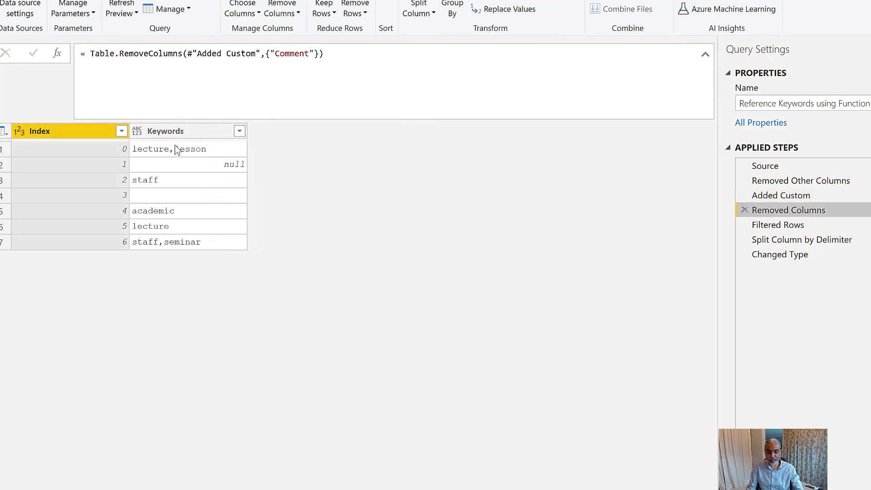
left_click(807, 225)
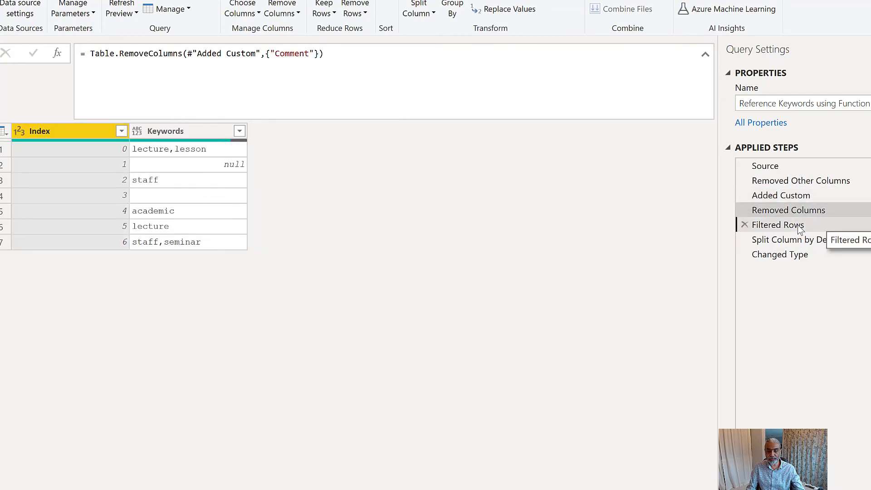
left_click(799, 242)
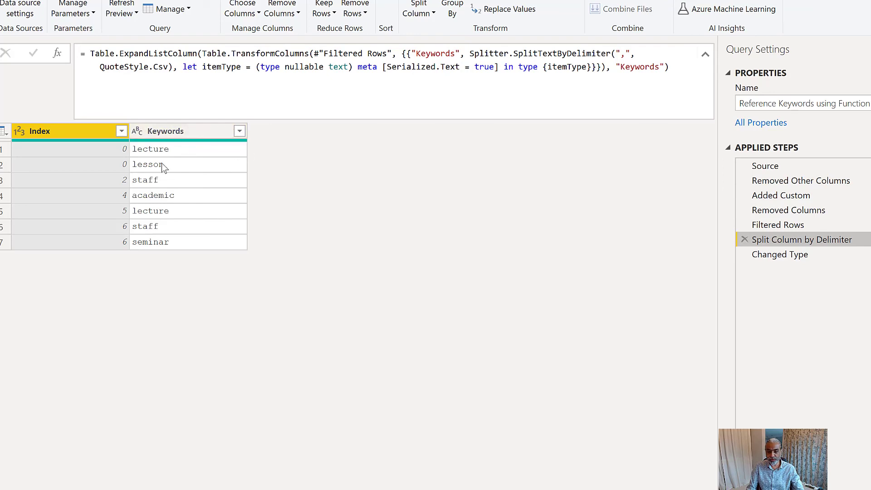
left_click(759, 253)
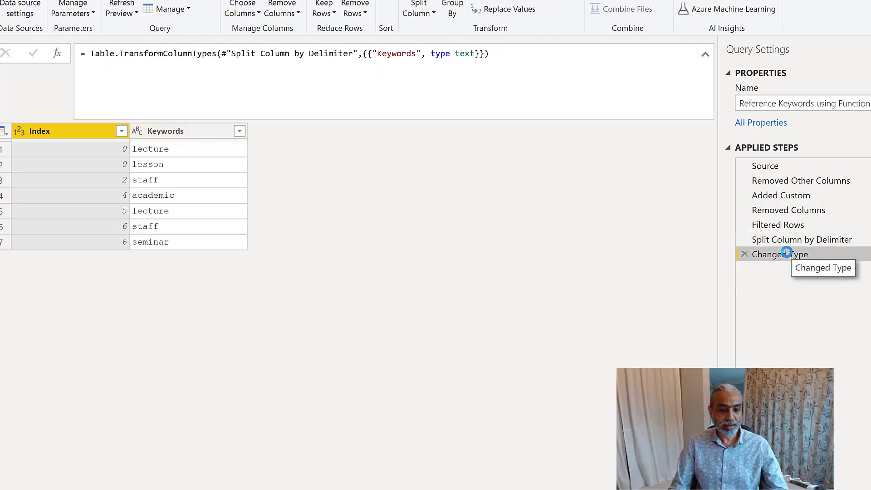